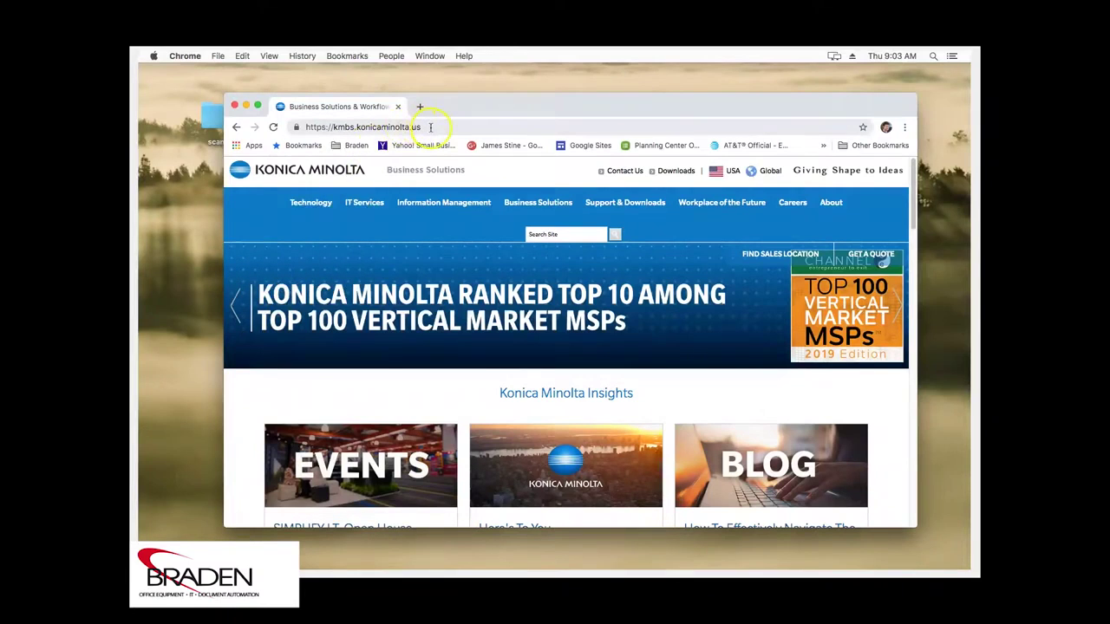
Open the Konica Minolta support site and search for the bizhub C308 via Quick Search 'c308'.
click(678, 172)
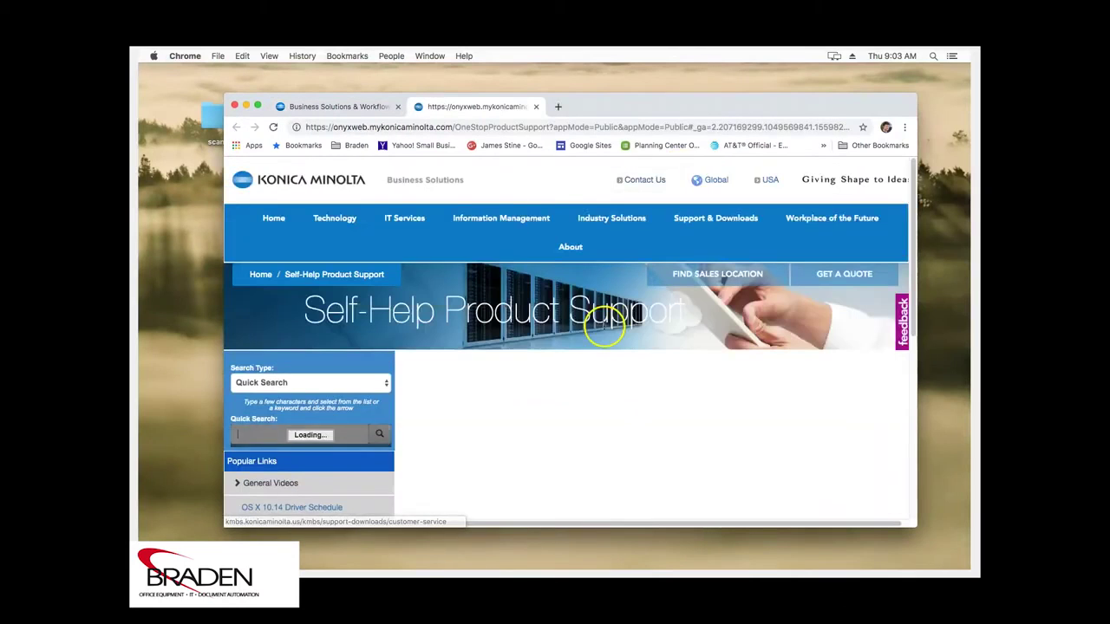
click(290, 434)
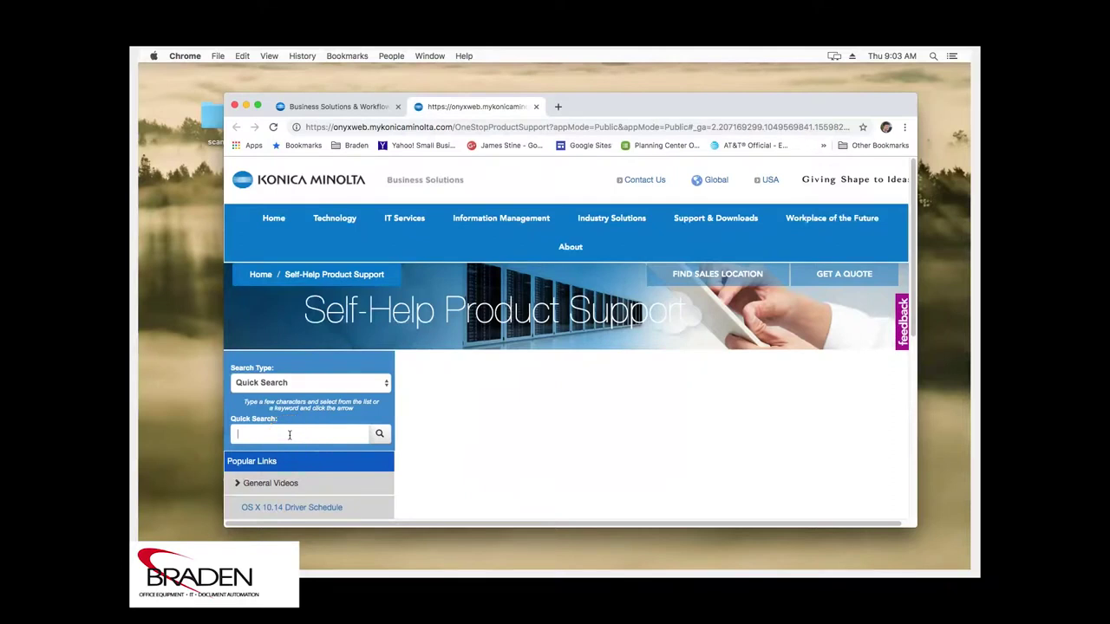
text(c)
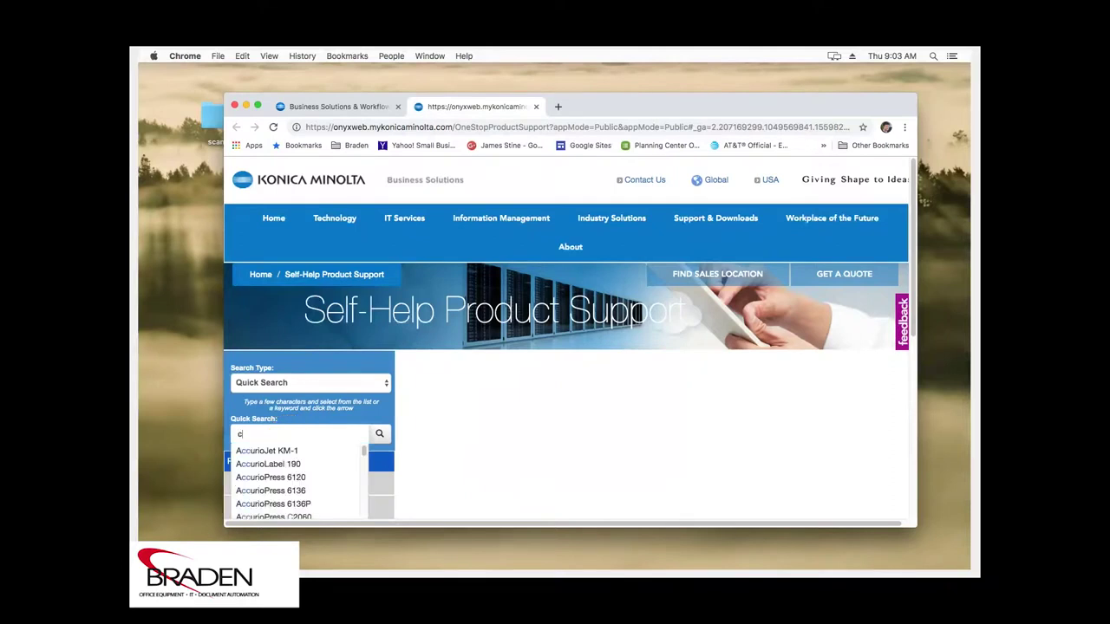
text(308)
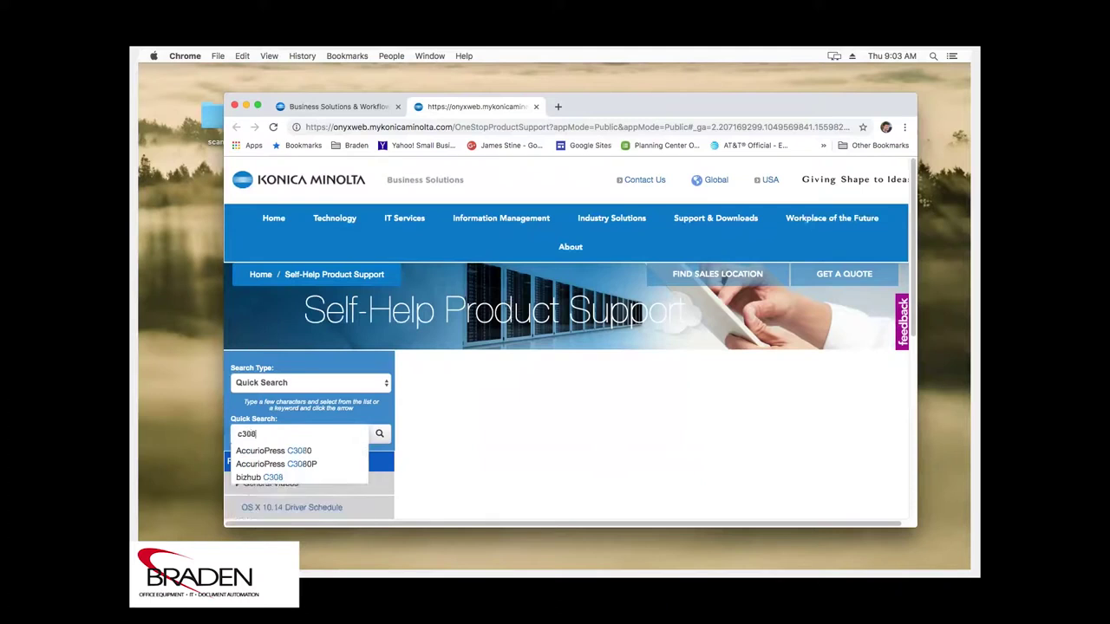
click(277, 479)
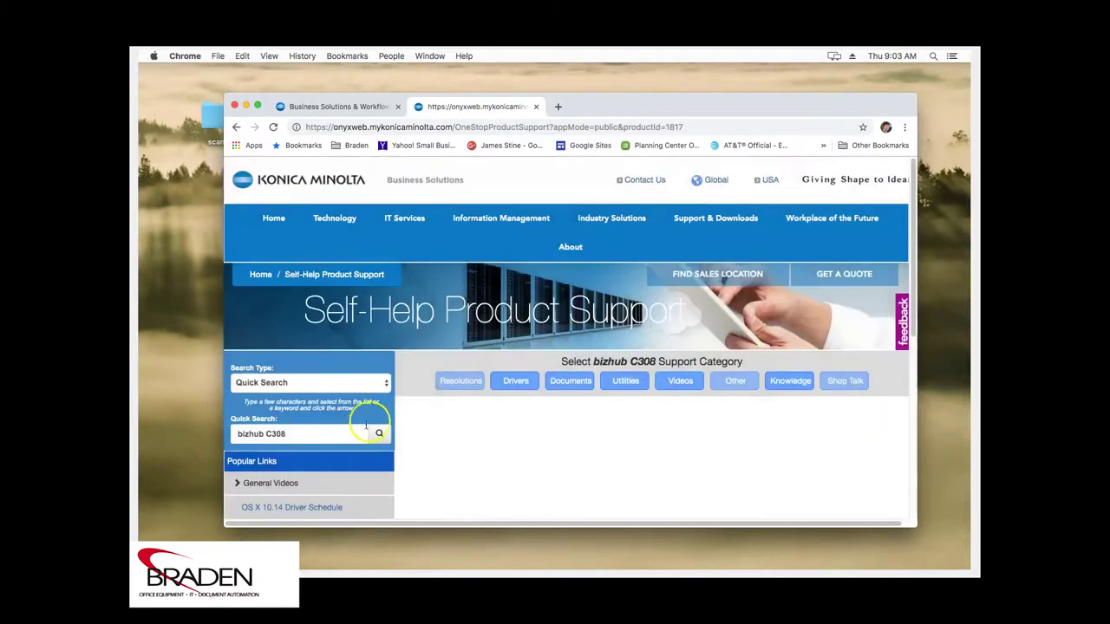
From the bizhub C308 Drivers list, download the Mac OS 10.14.x C759_C658_C368_C287_C3851_Series_MacOS_v11.1.1.zip.
click(518, 385)
click(522, 392)
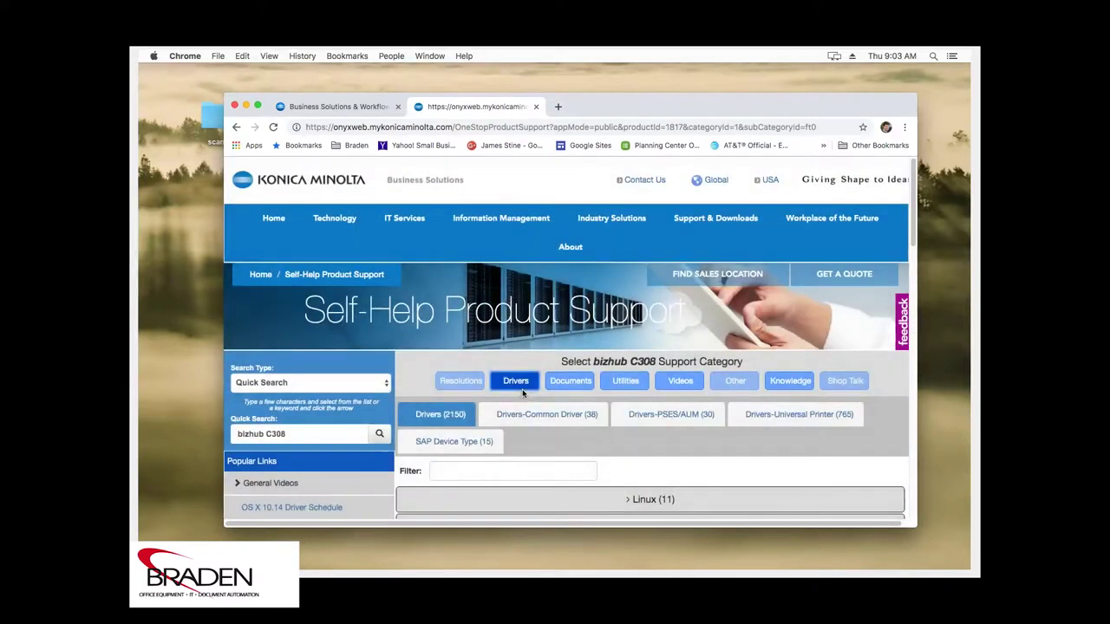
click(621, 390)
click(902, 201)
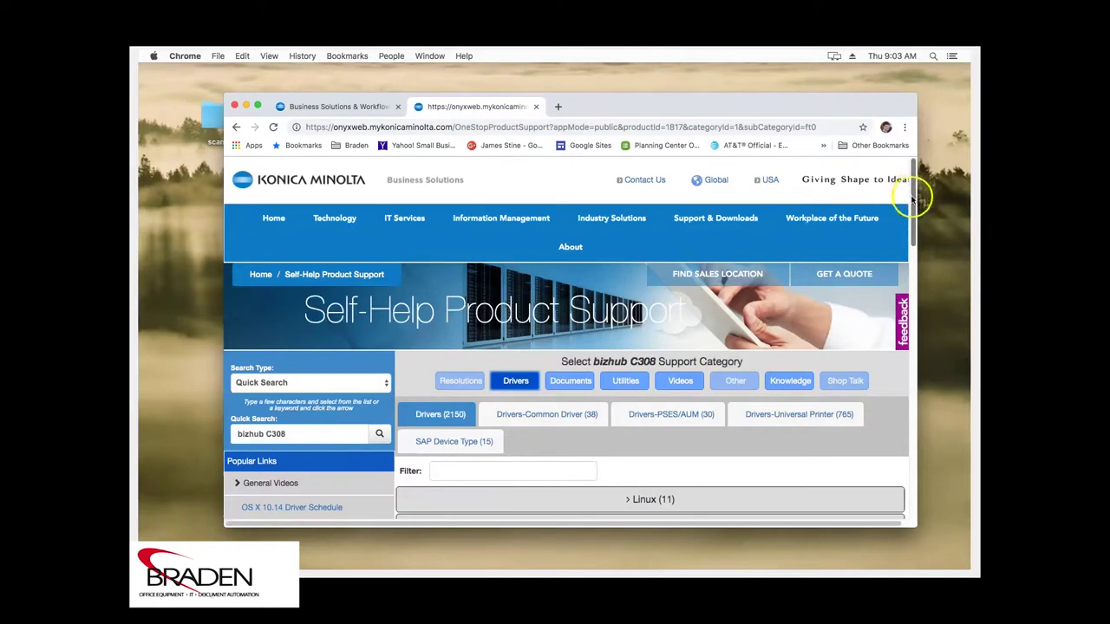
drag(912, 201, 898, 272)
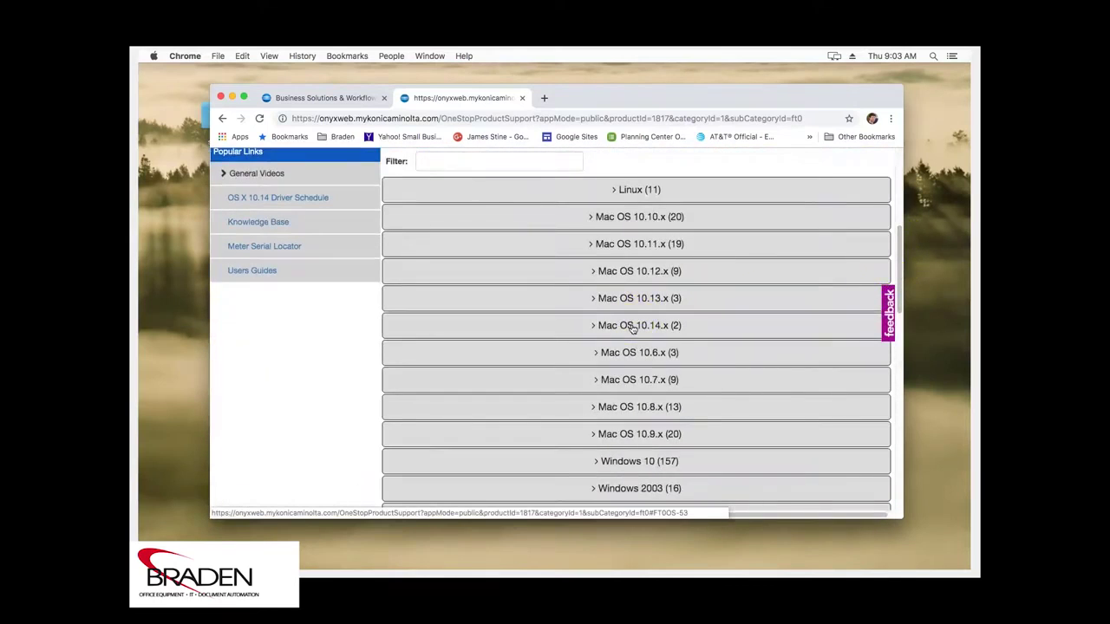
click(556, 368)
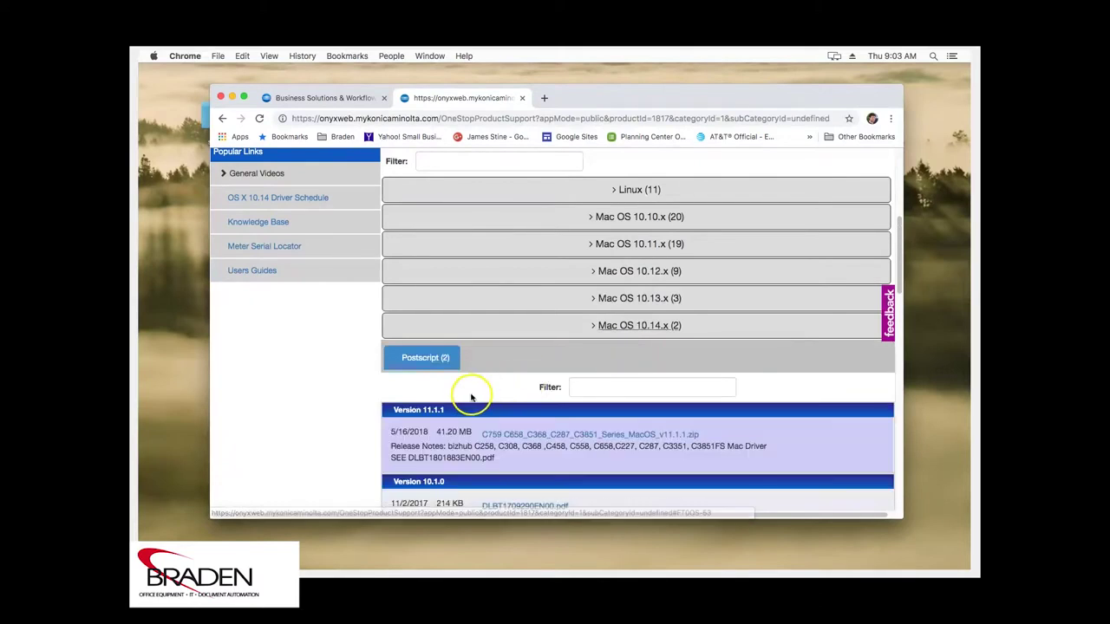
click(544, 438)
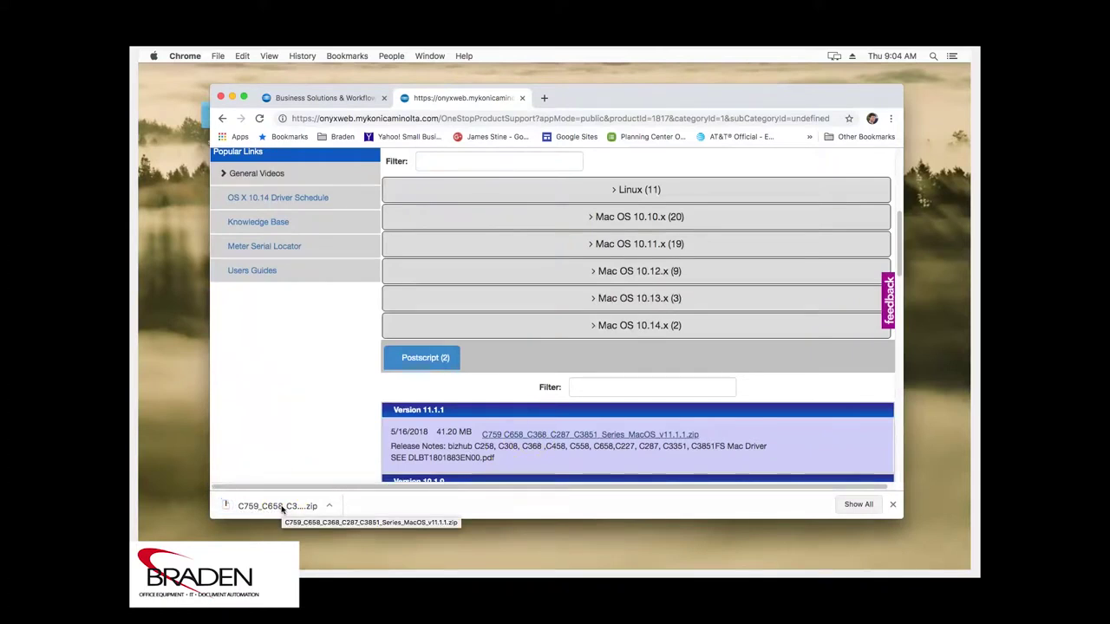
Unzip the driver download and browse Driver > OS_10_9_x > Letter to the installer package.
click(279, 506)
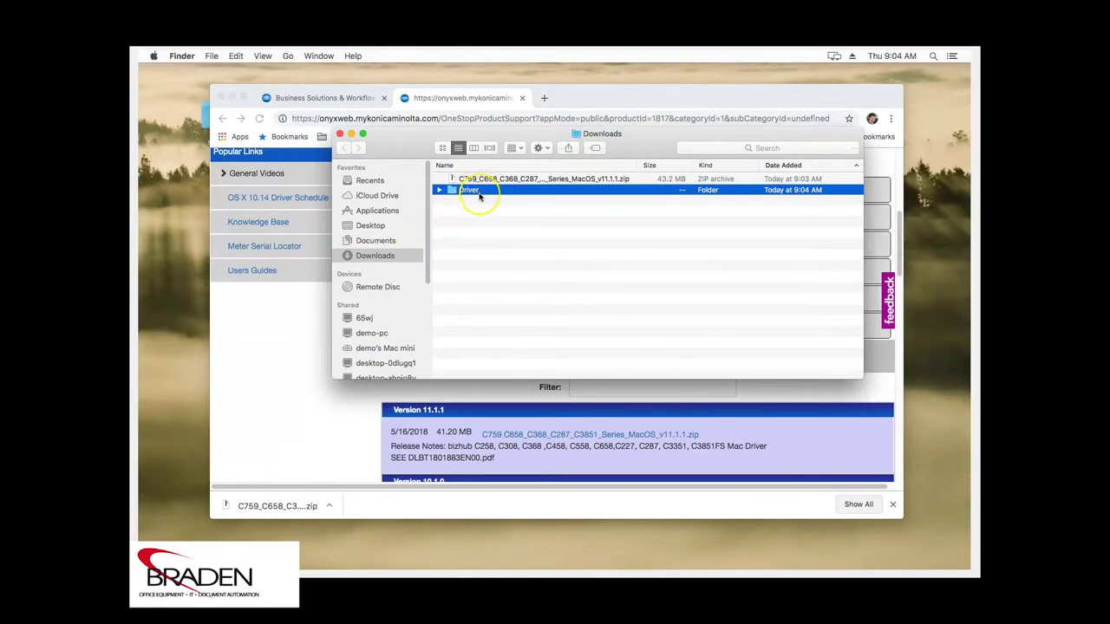
double_click(479, 191)
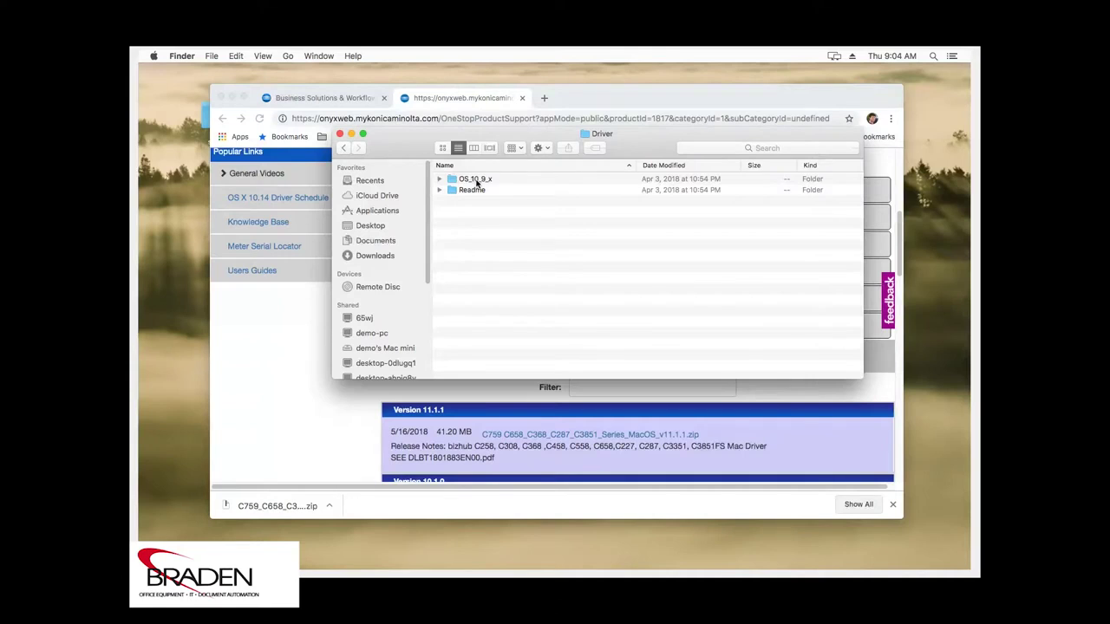
double_click(476, 181)
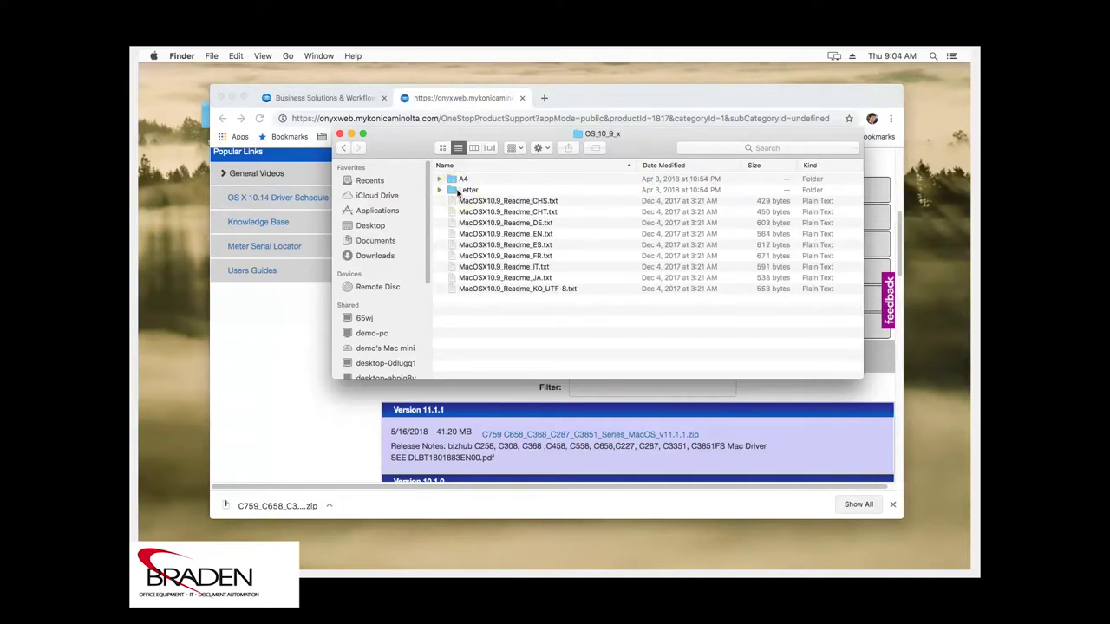
click(461, 182)
click(464, 191)
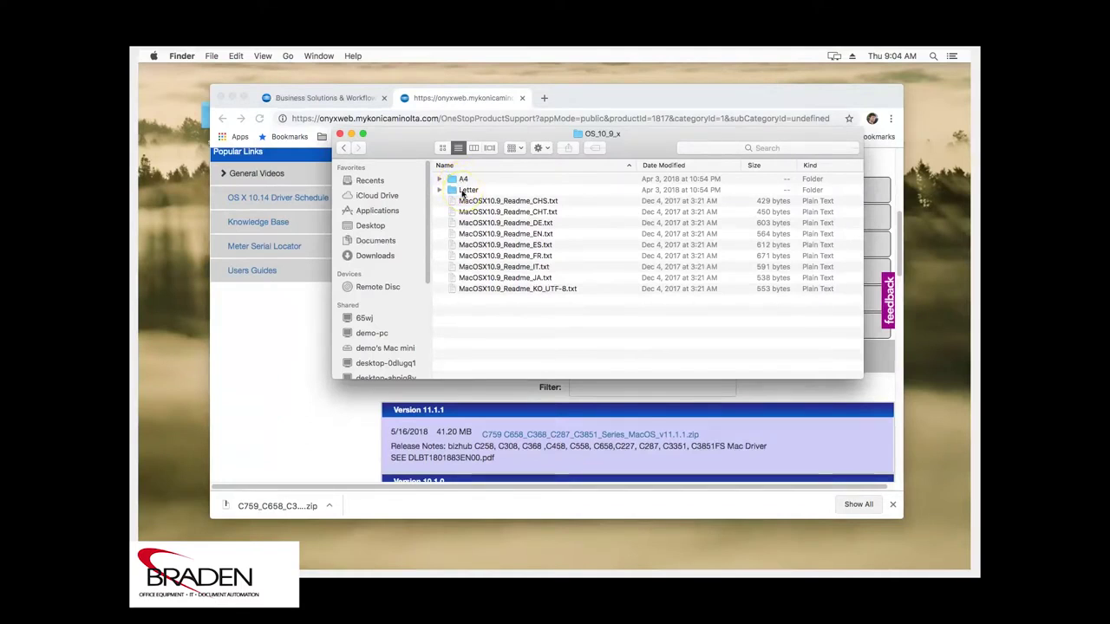
double_click(464, 191)
click(470, 182)
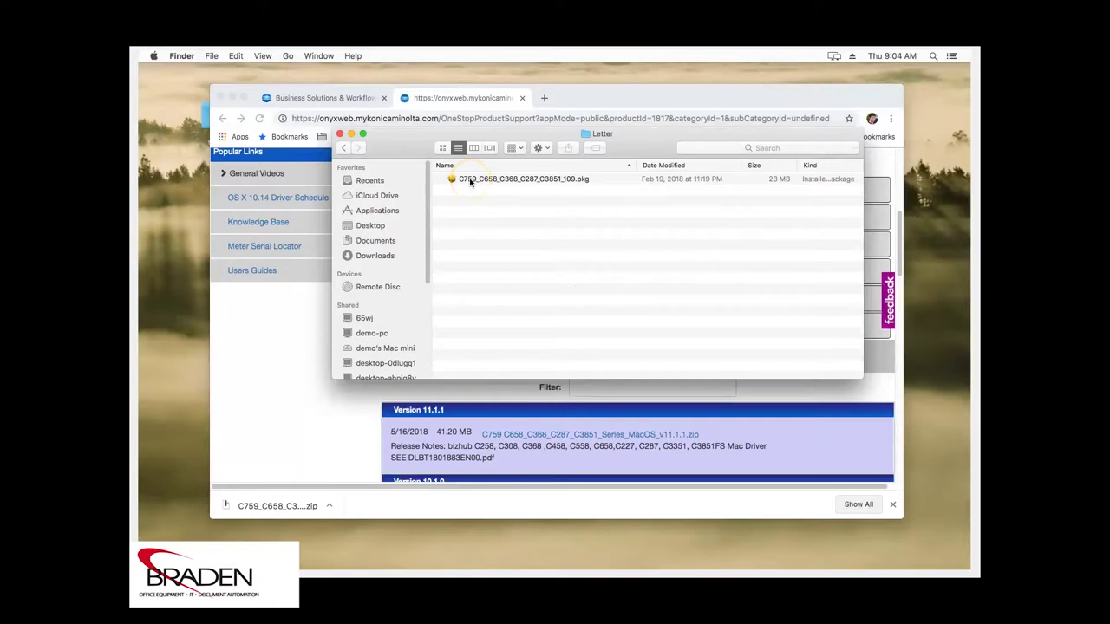
Run the C759_C658_C368_C287_C3851_109.pkg installer, accept the licence, and authorise with the admin password.
double_click(550, 180)
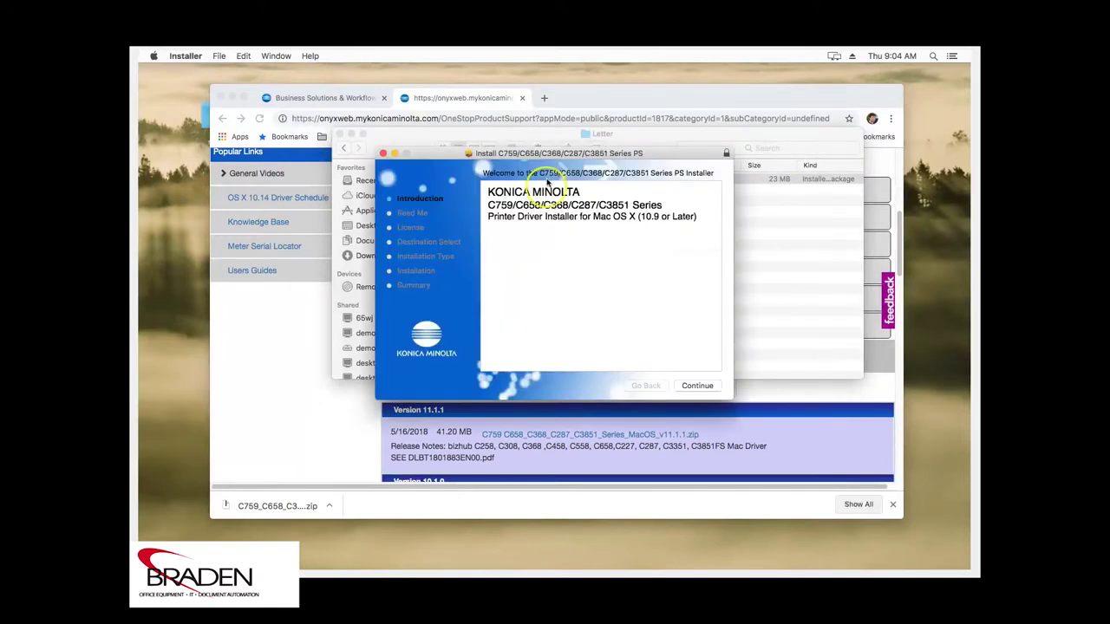
click(697, 386)
click(696, 386)
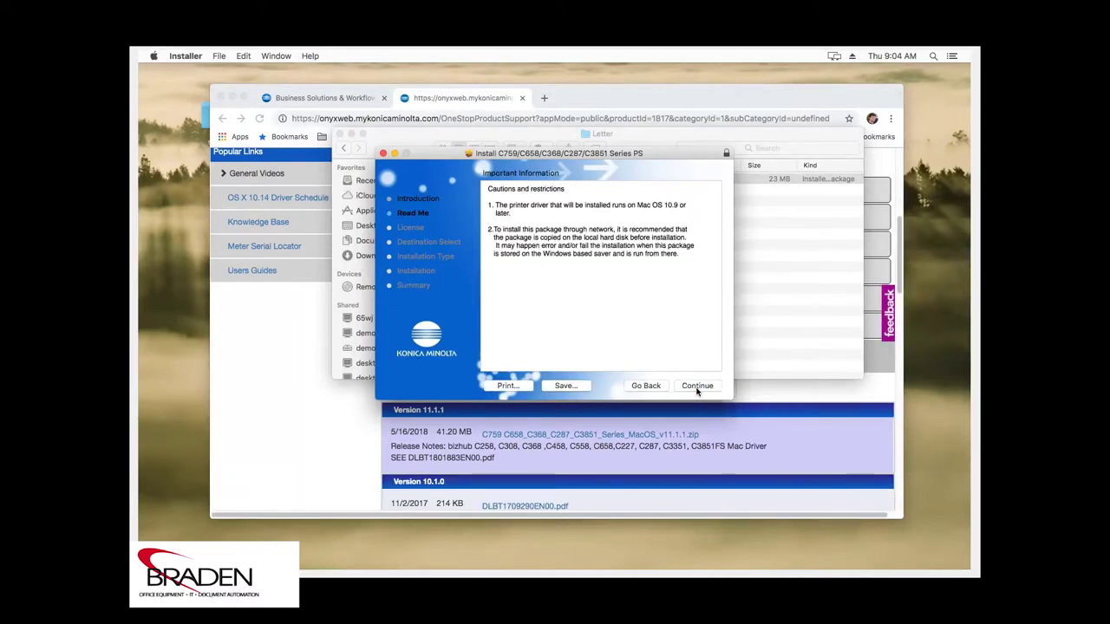
click(697, 387)
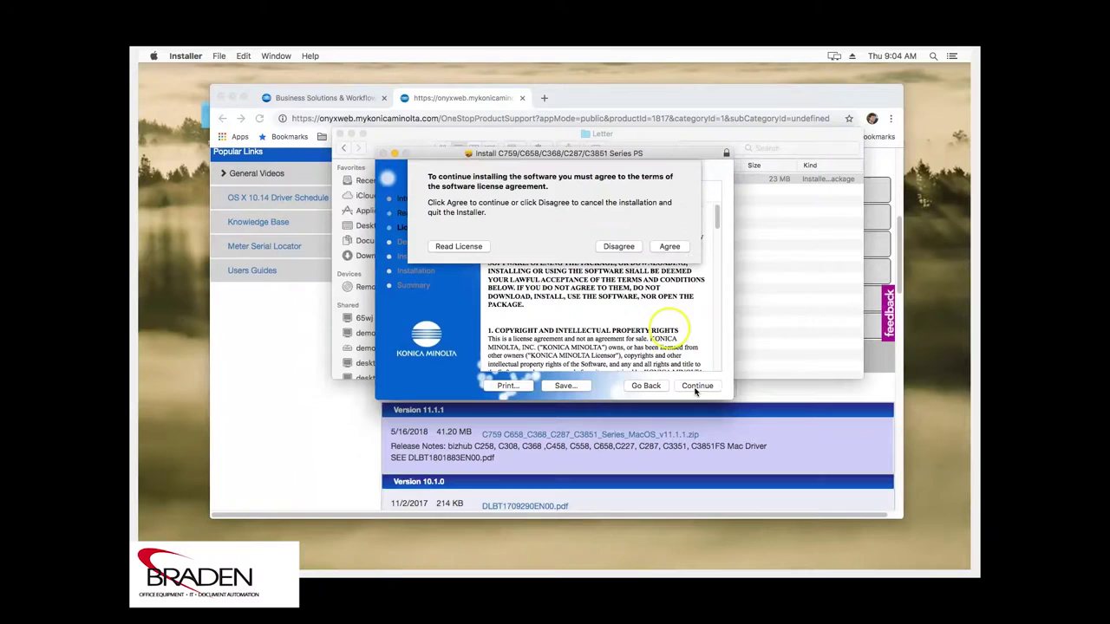
click(670, 248)
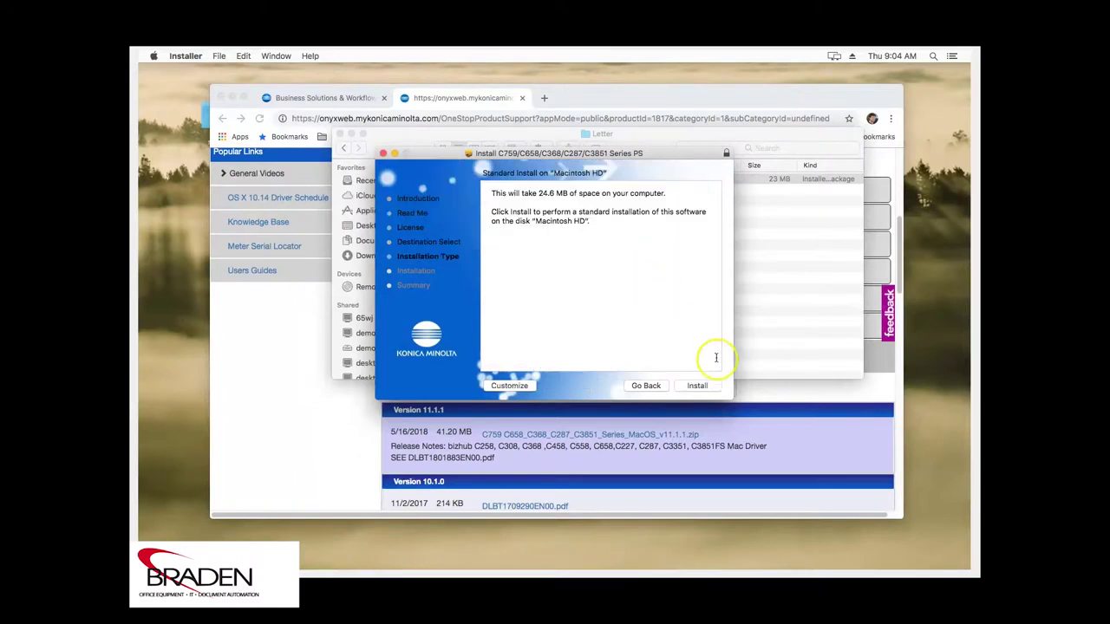
click(707, 388)
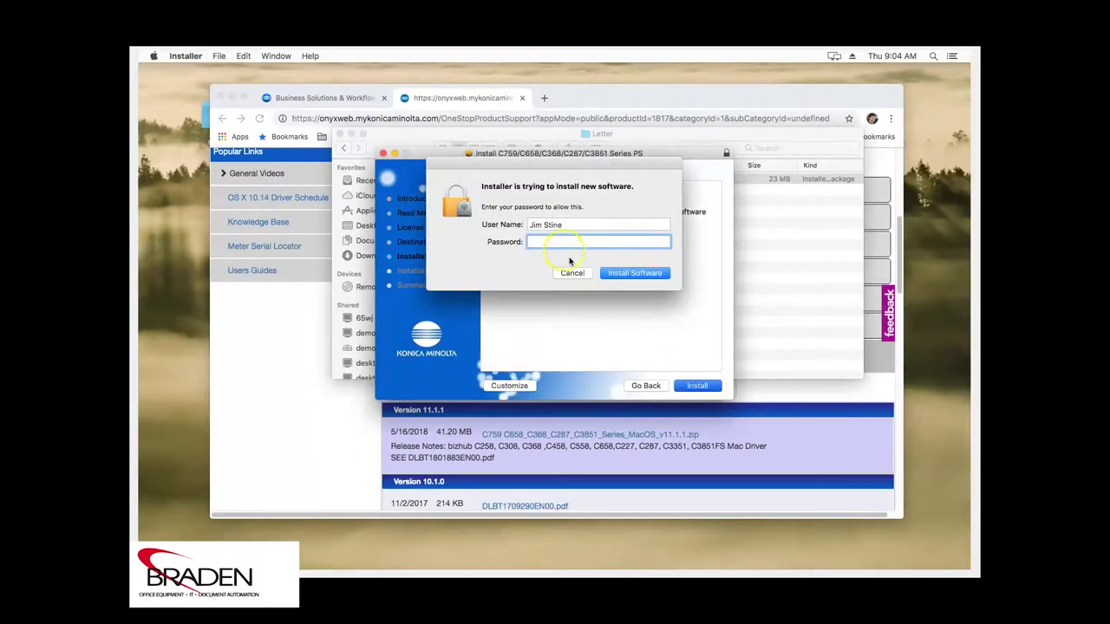
text(•••••••••)
click(614, 275)
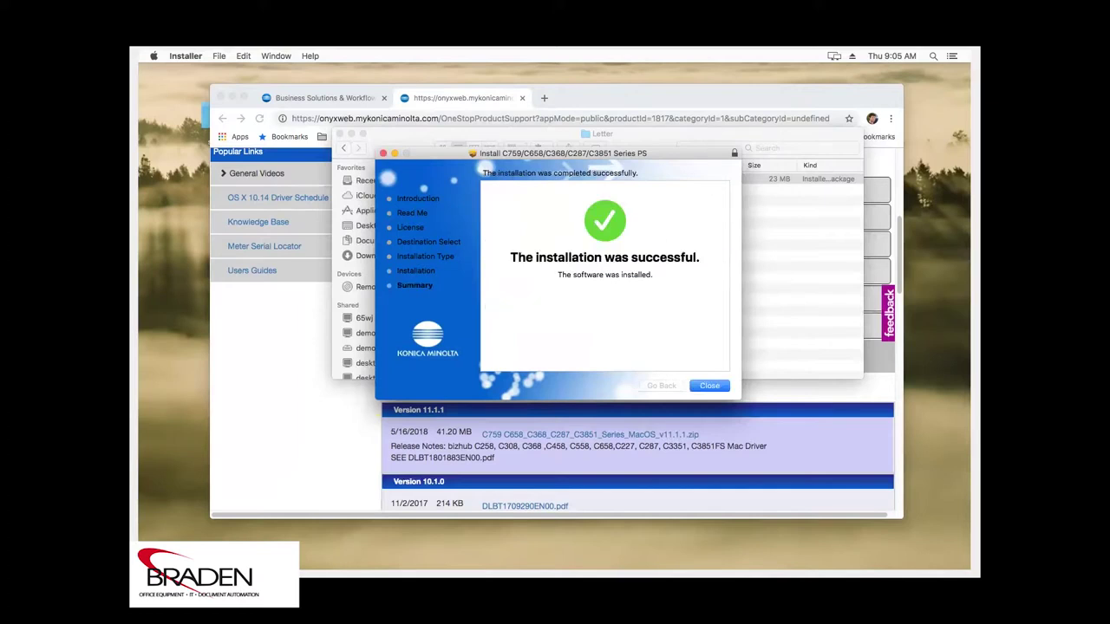
Close the finished installer, the Letter Finder window and the Chrome window.
click(707, 387)
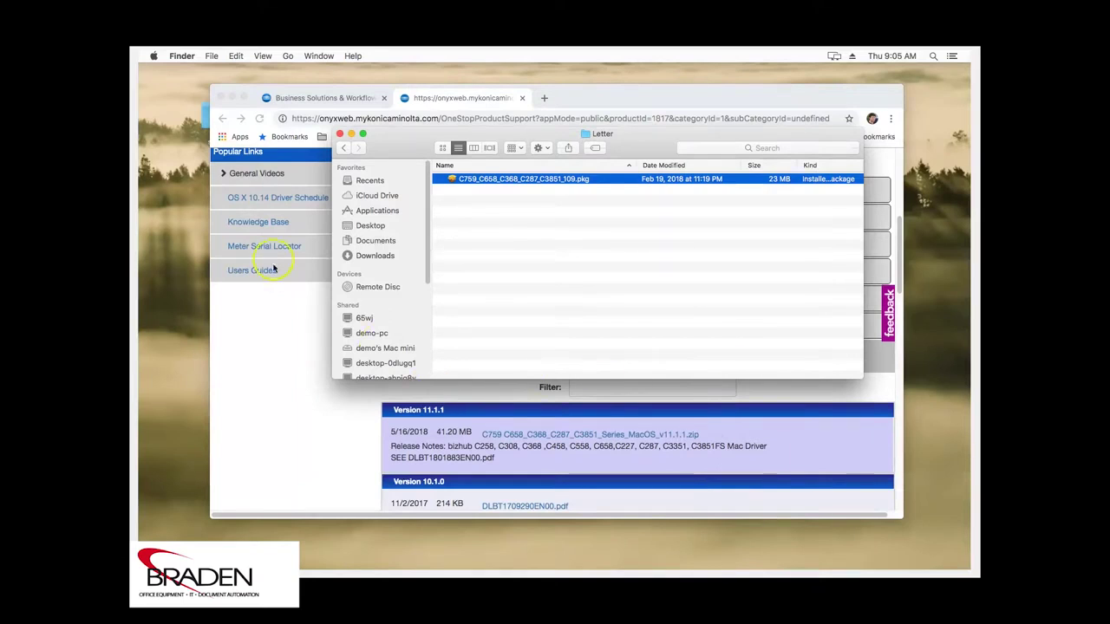
click(341, 143)
click(339, 136)
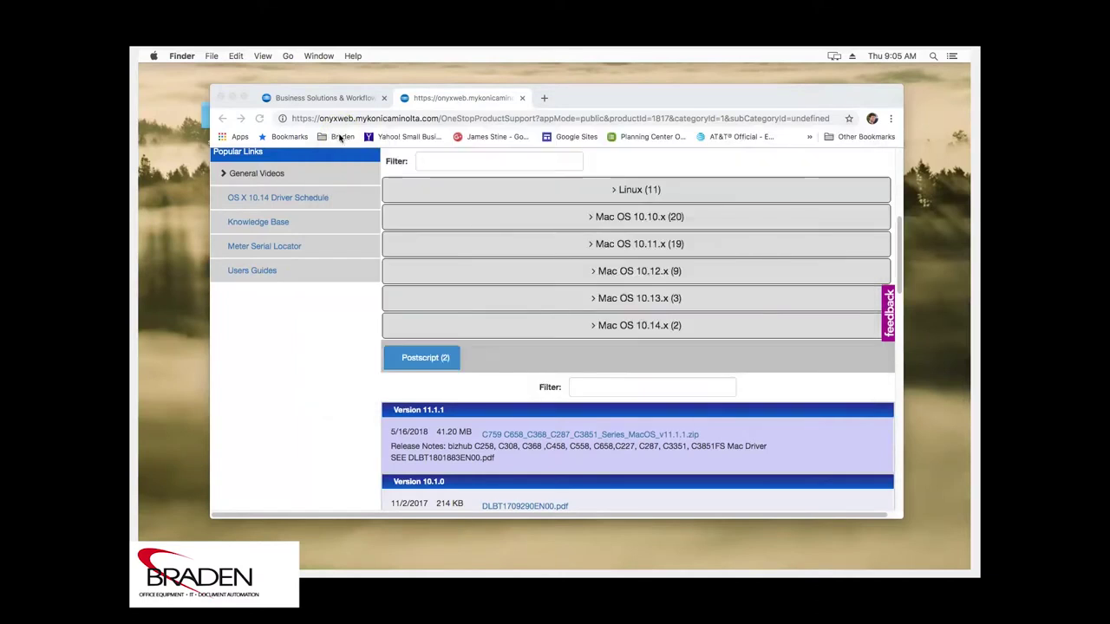
click(220, 98)
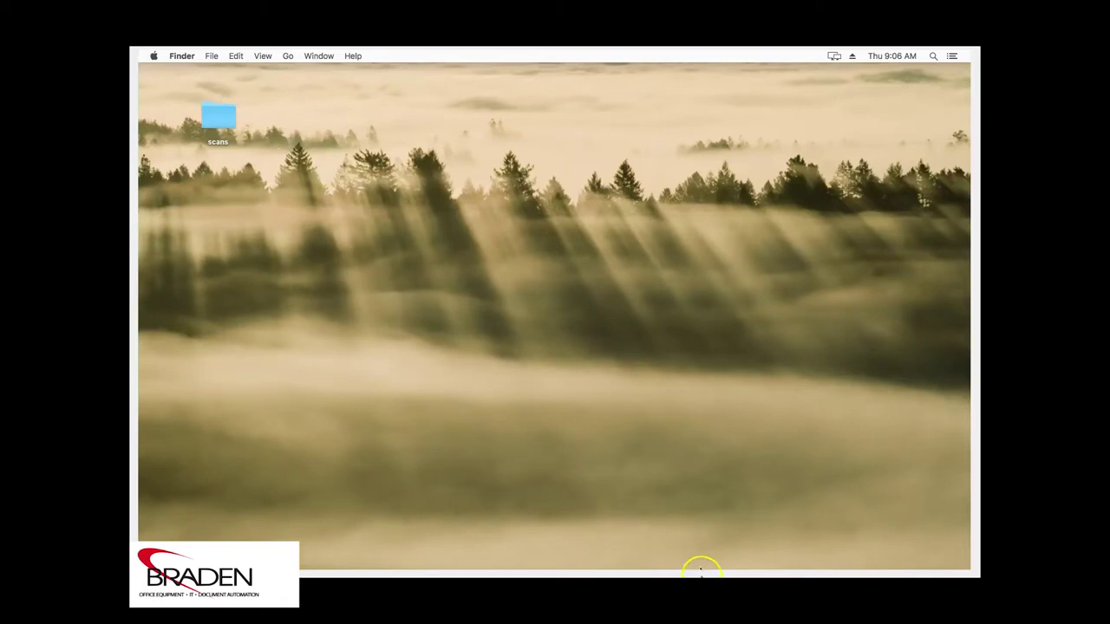
Open Printers & Scanners in System Preferences and bring up the add-printer options under the list.
mouse_move(703, 568)
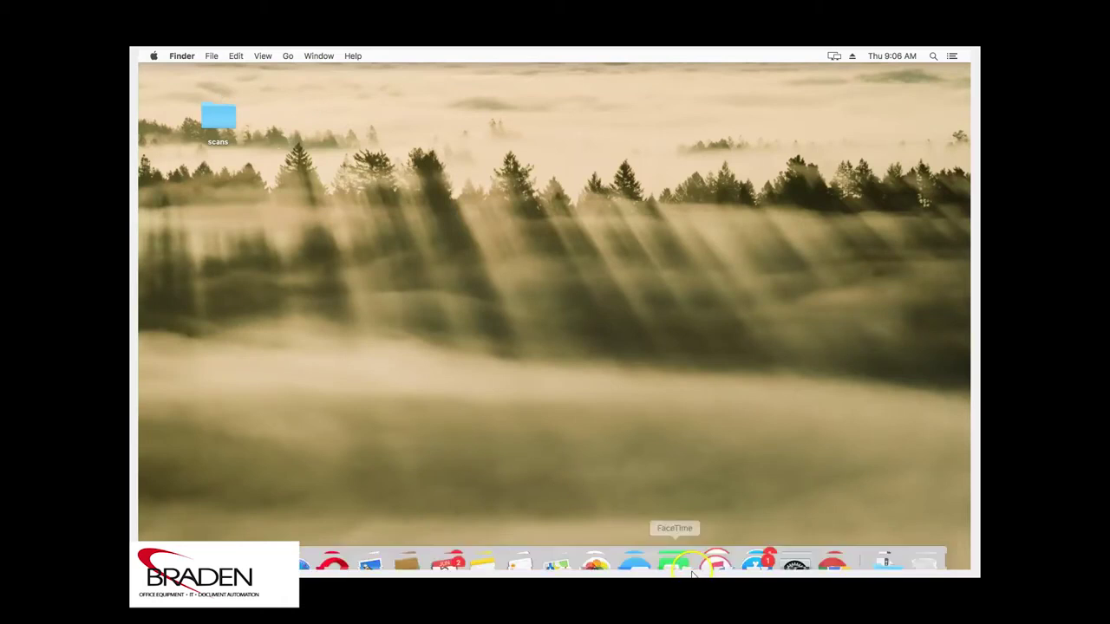
click(789, 546)
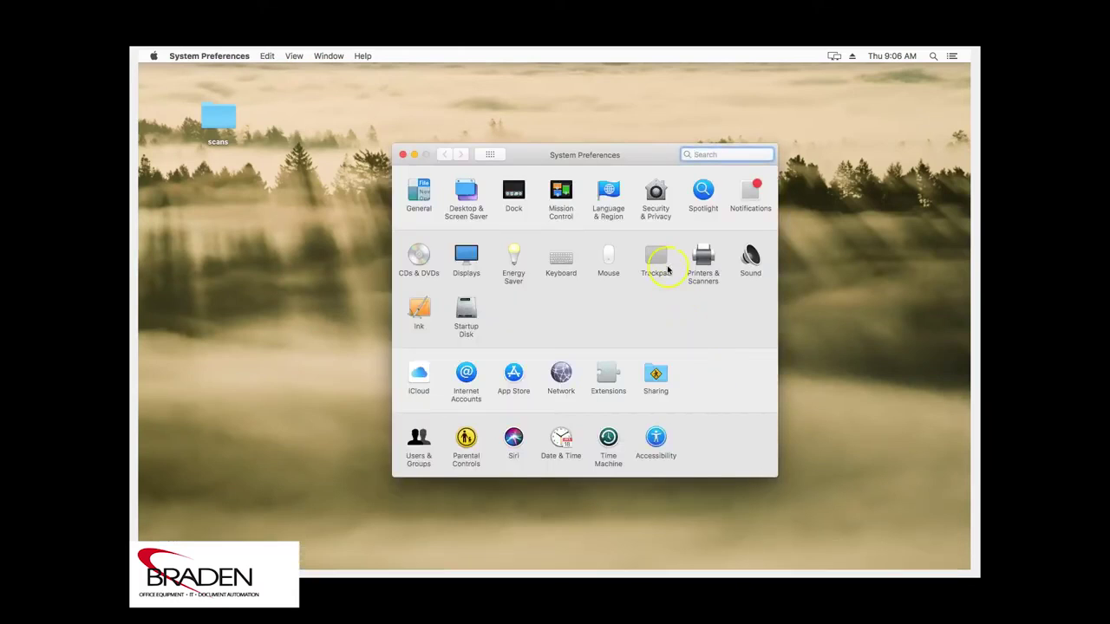
click(703, 256)
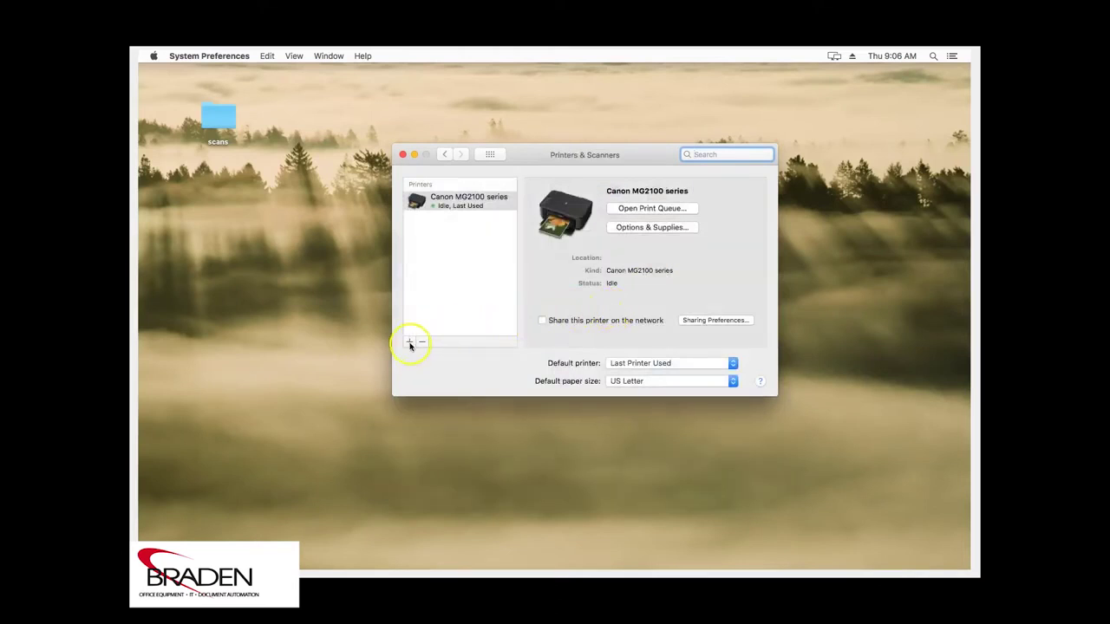
click(411, 343)
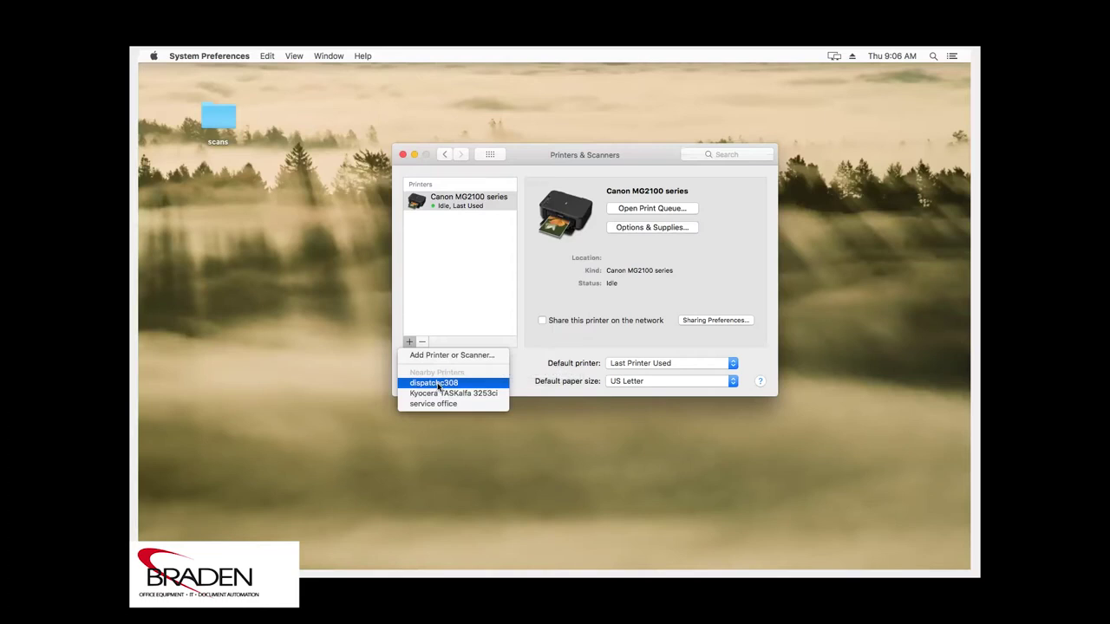
Choose Add Printer or Scanner… to open the Add dialog.
click(435, 361)
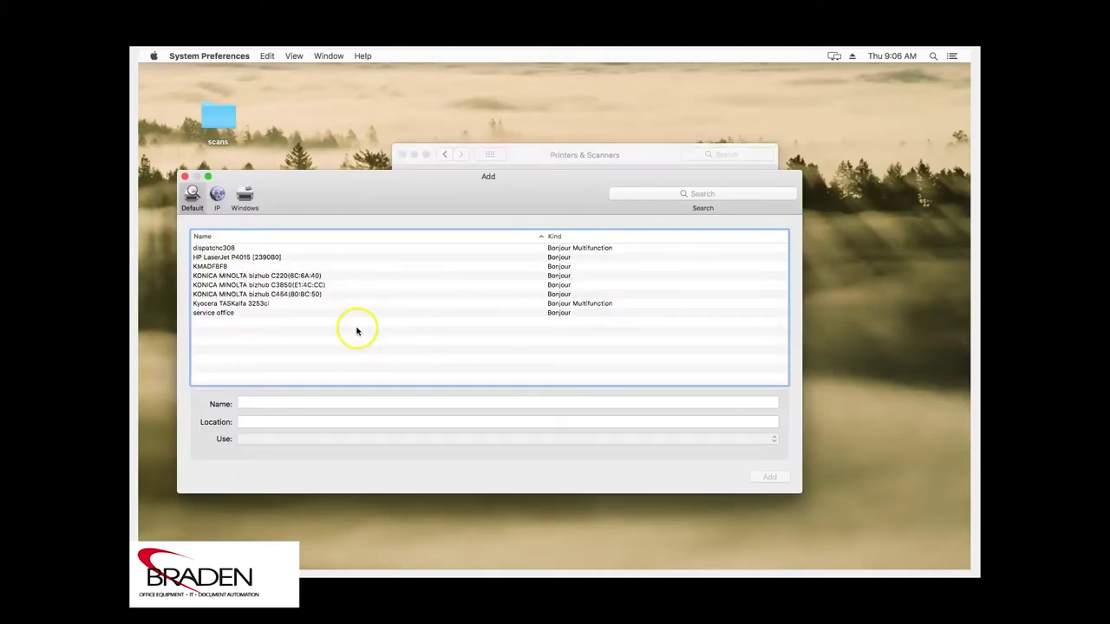
Switch the Add dialog to IP and enter the address 10.250.56.30.
click(219, 194)
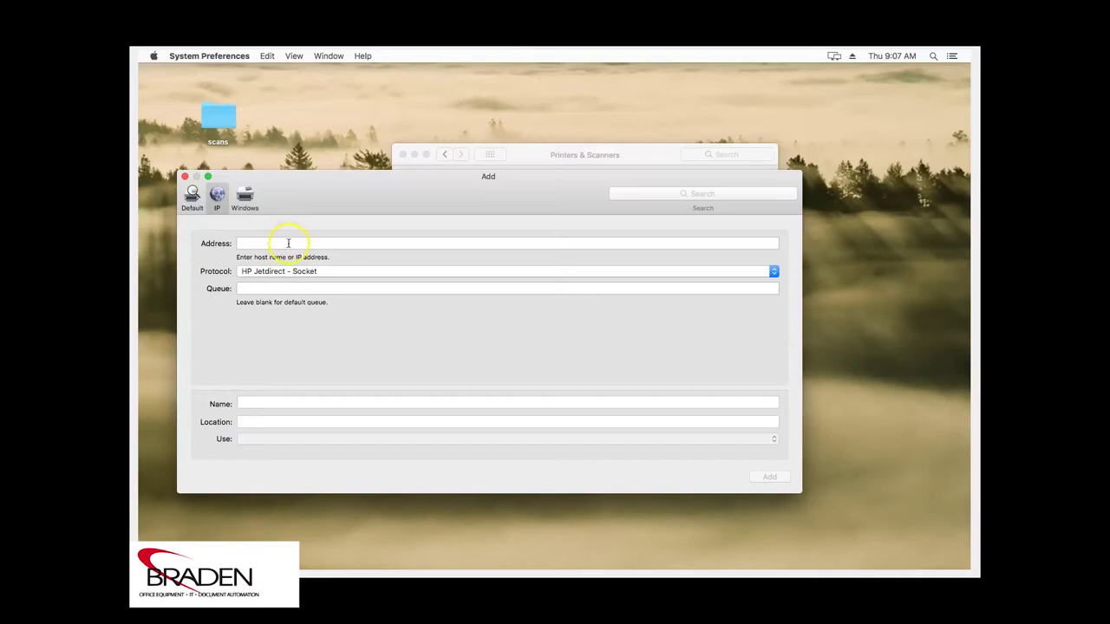
click(288, 243)
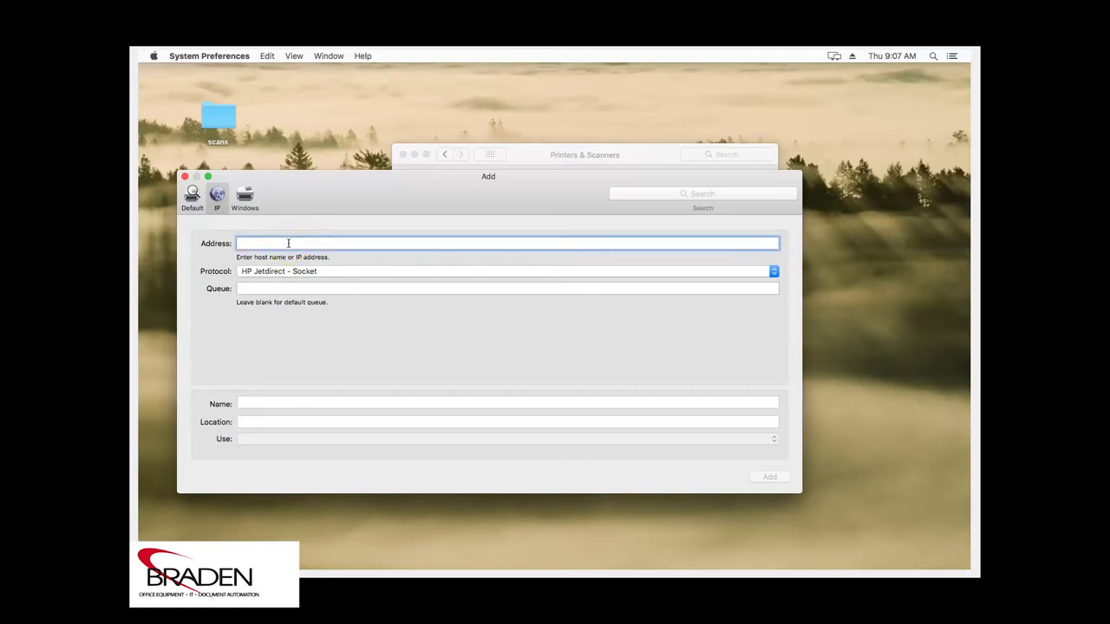
text(10)
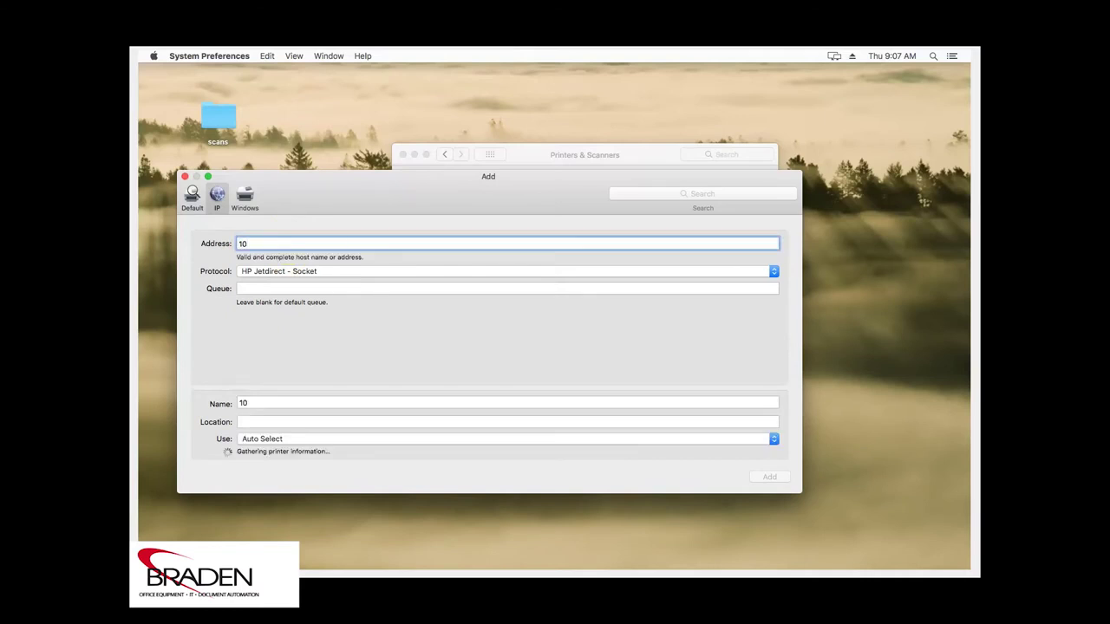
text(.250.)
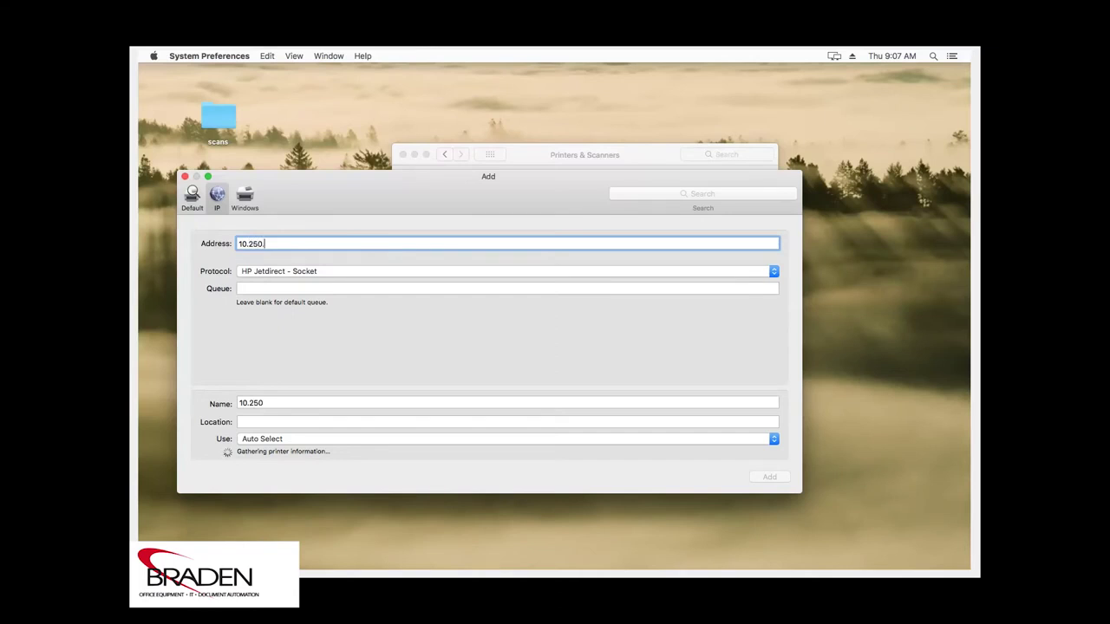
text(56.30)
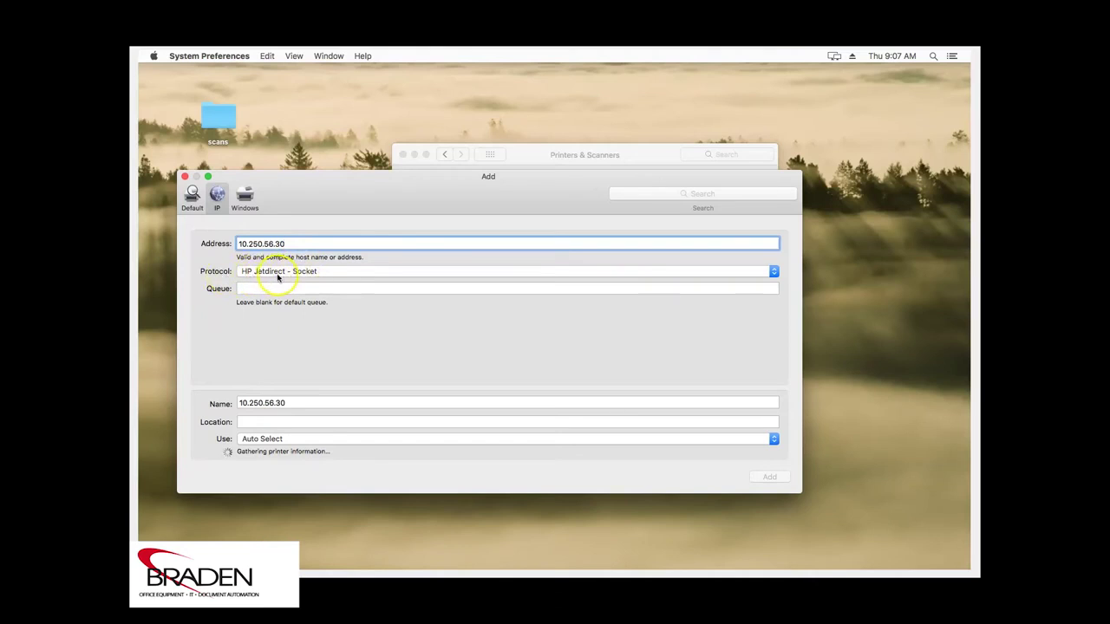
Replace the auto-filled printer name with 'Dispatch C308' and open the Use driver menu.
click(297, 402)
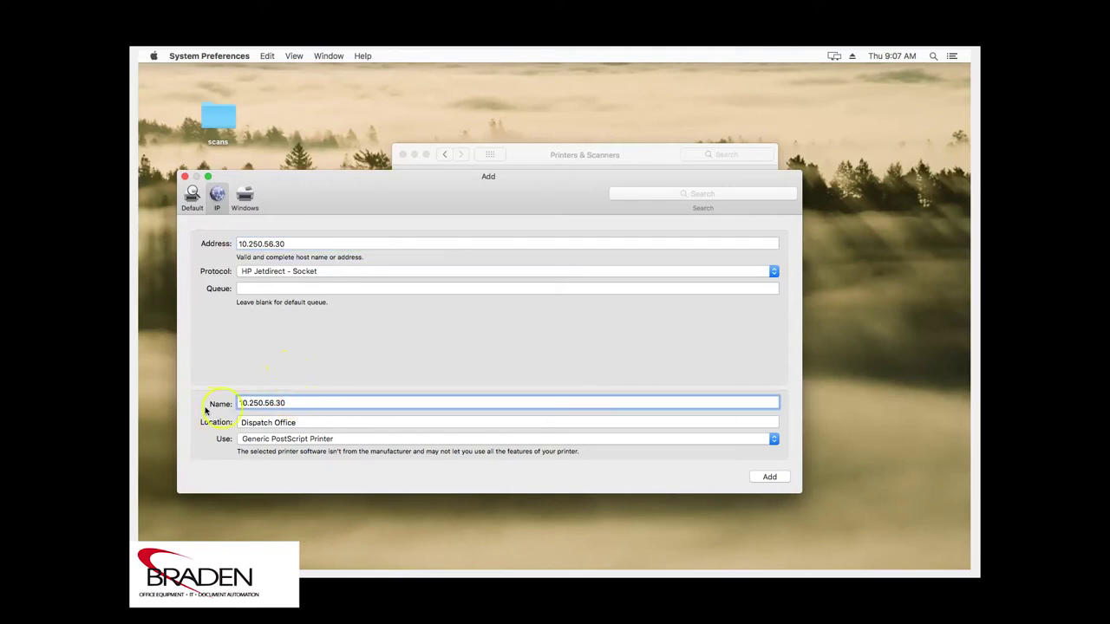
drag(314, 402, 248, 404)
text(Dispatch C308)
click(273, 441)
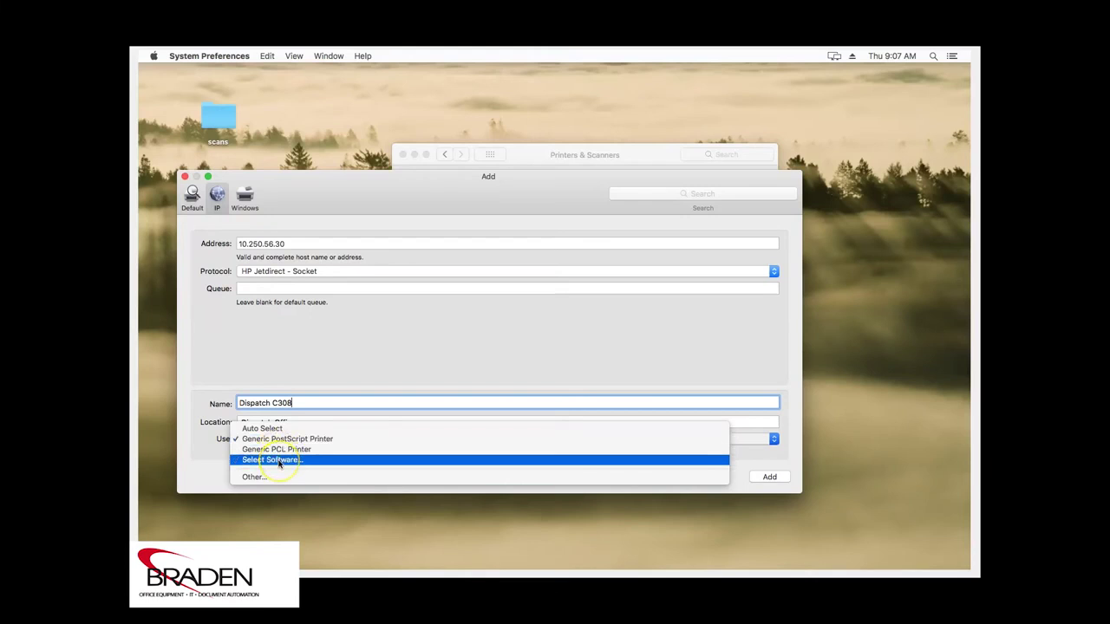
Filter the driver list by 'Kon' and confirm KONICA MINOLTA C308 PS as the driver.
click(279, 460)
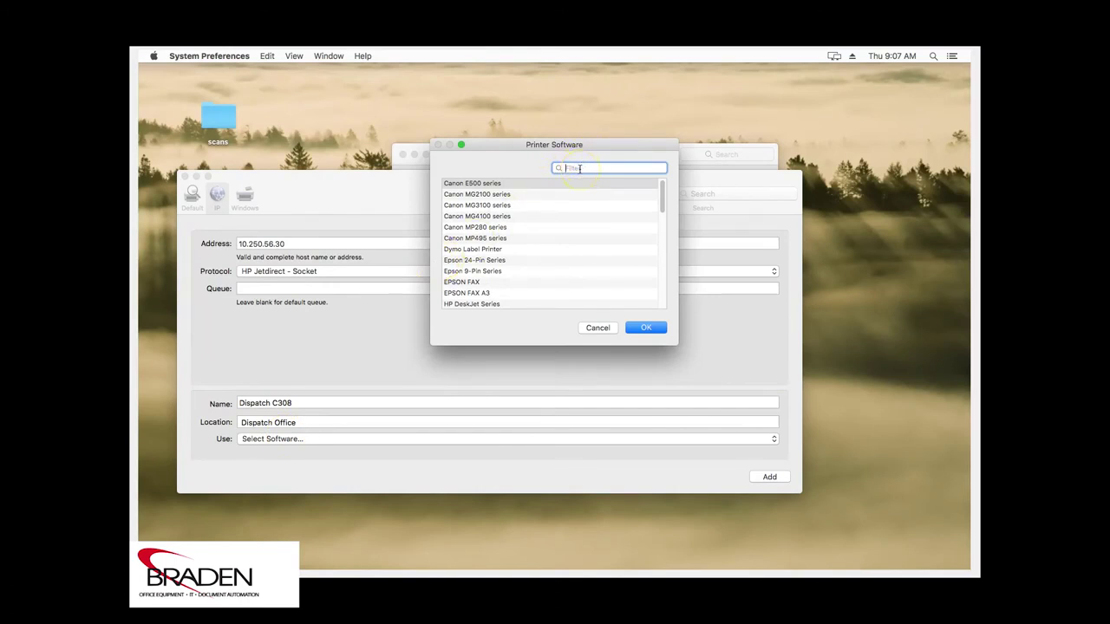
text(Kon)
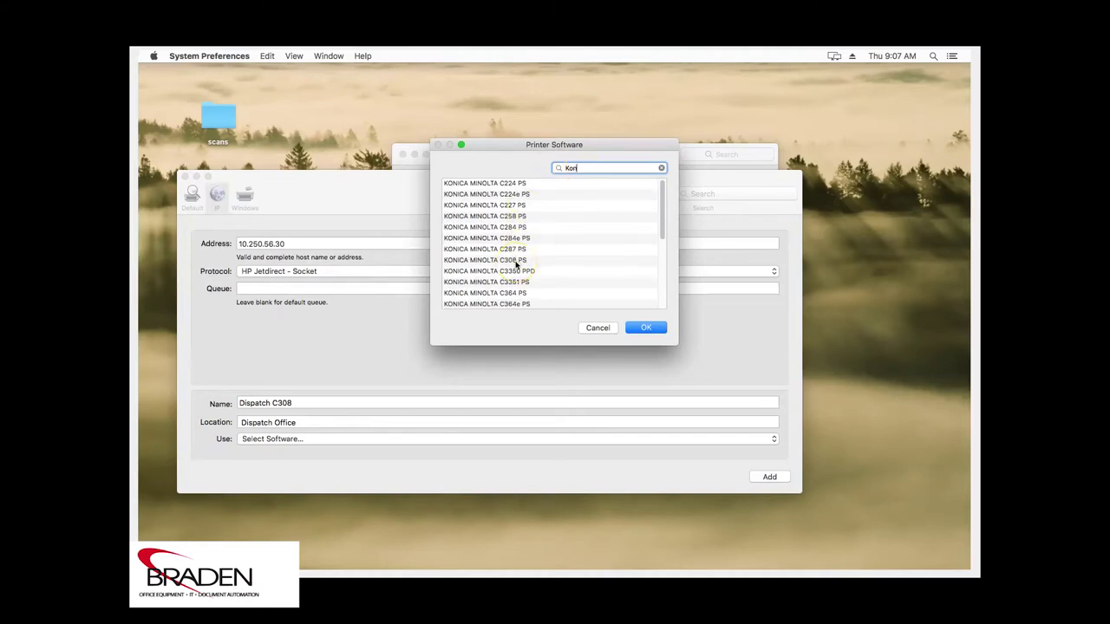
click(516, 262)
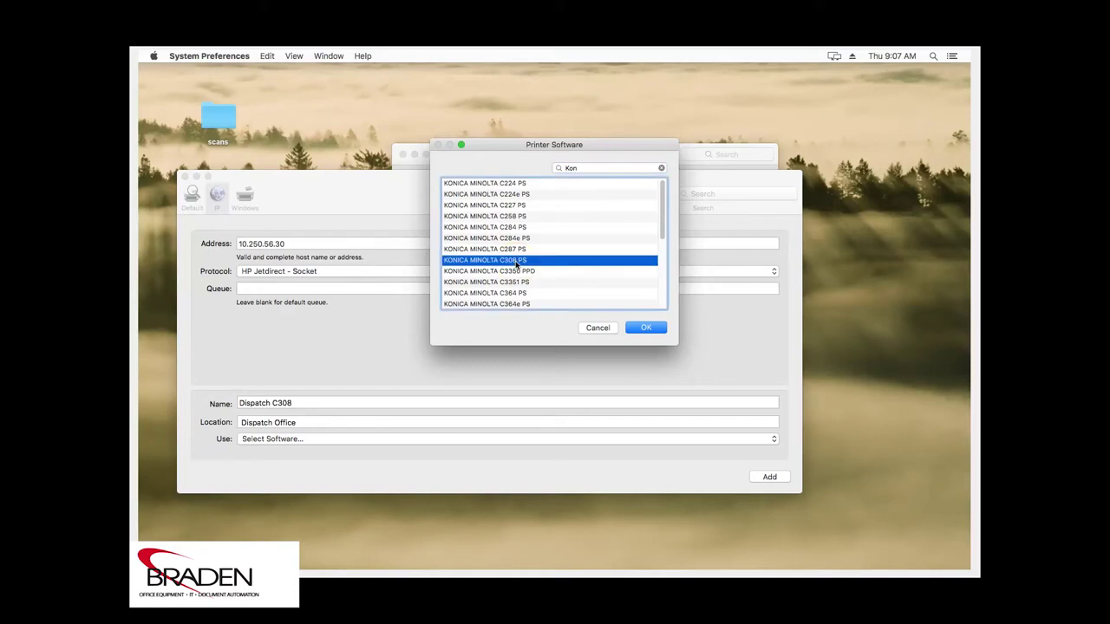
click(648, 330)
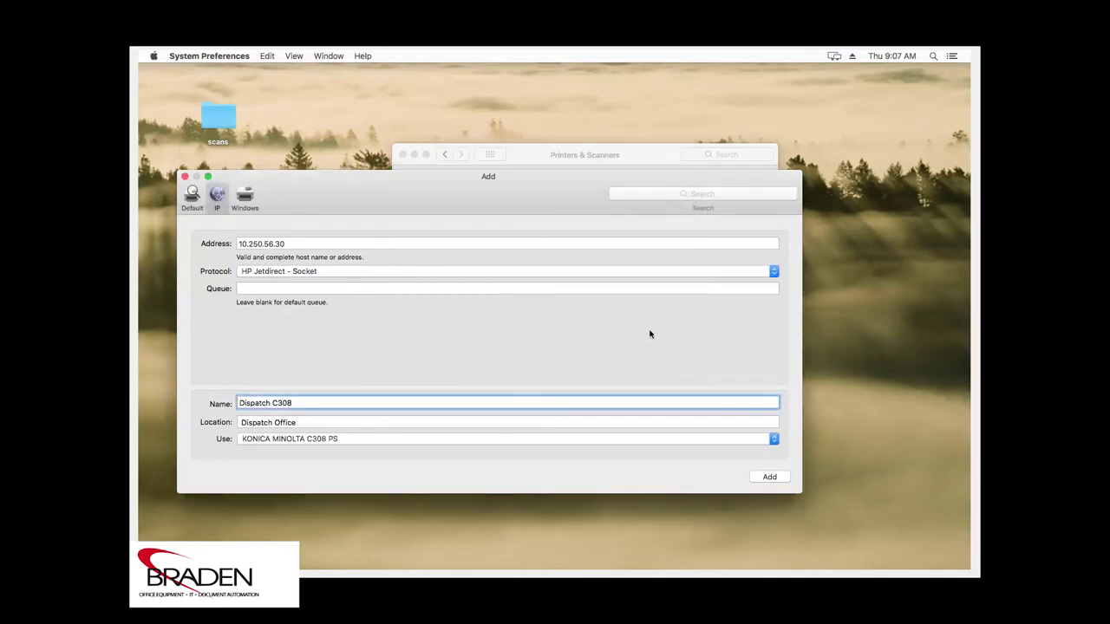
Add the Dispatch C308 printer, leaving its Paper Source Unit set to None.
click(778, 478)
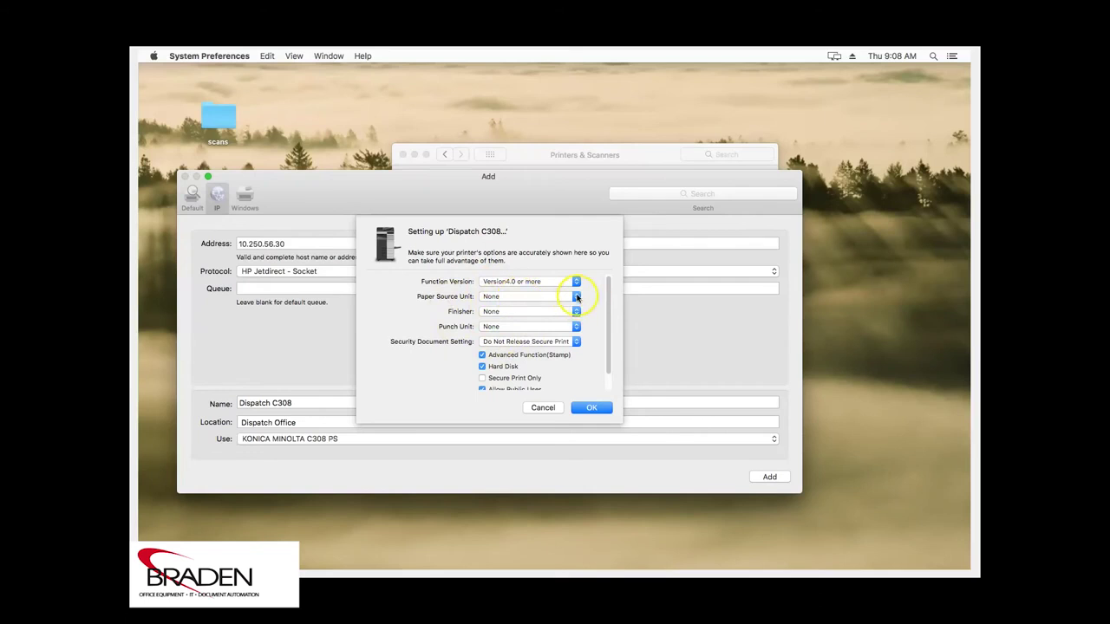
click(577, 297)
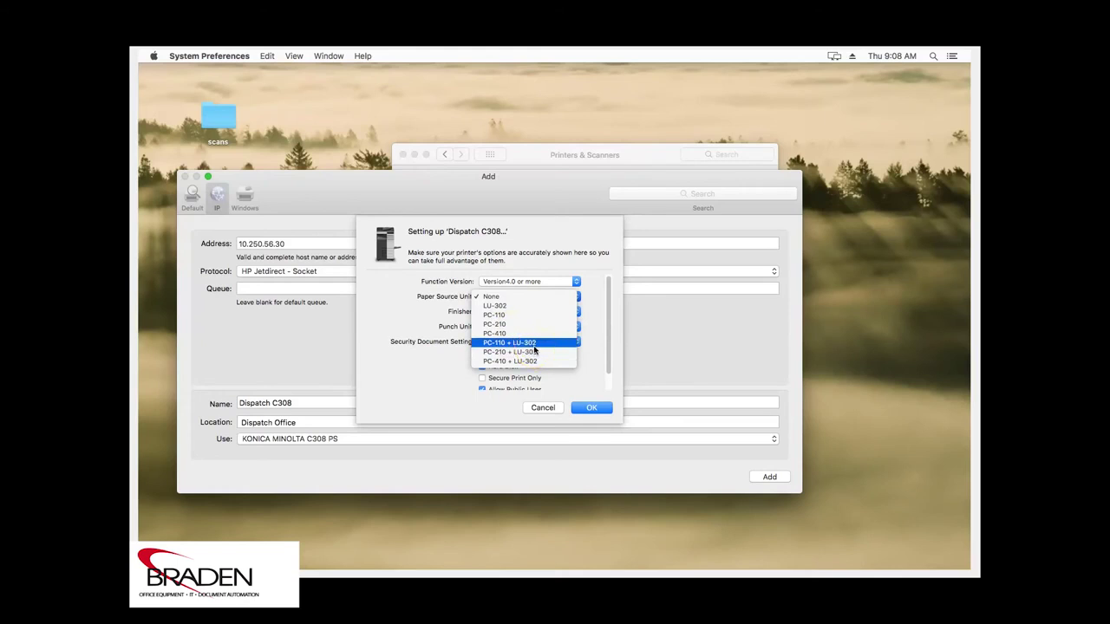
click(498, 314)
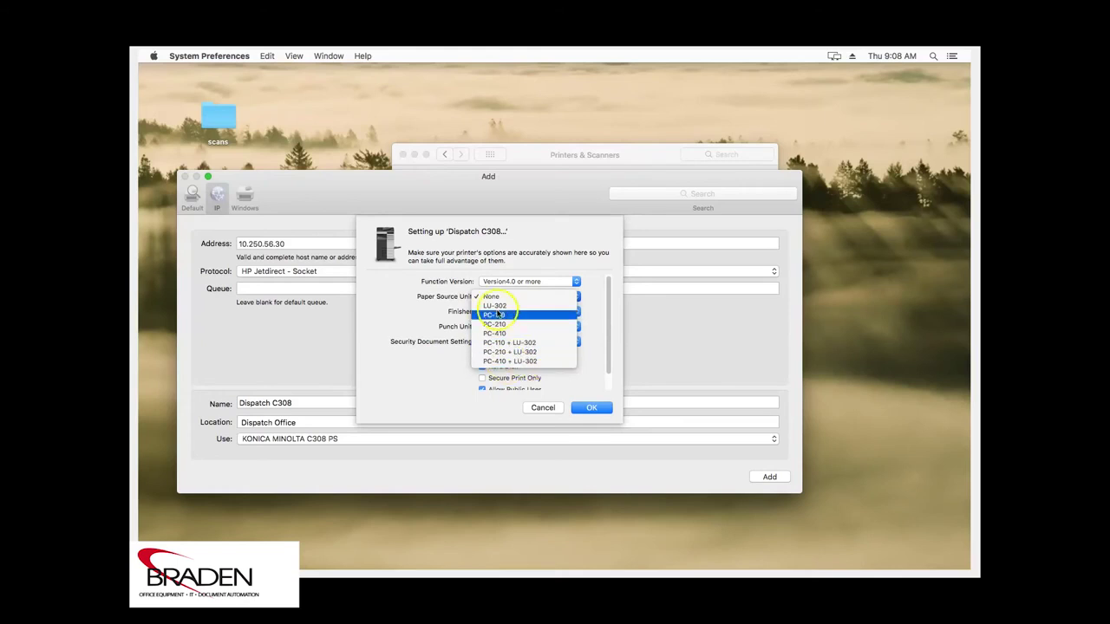
click(425, 326)
click(577, 314)
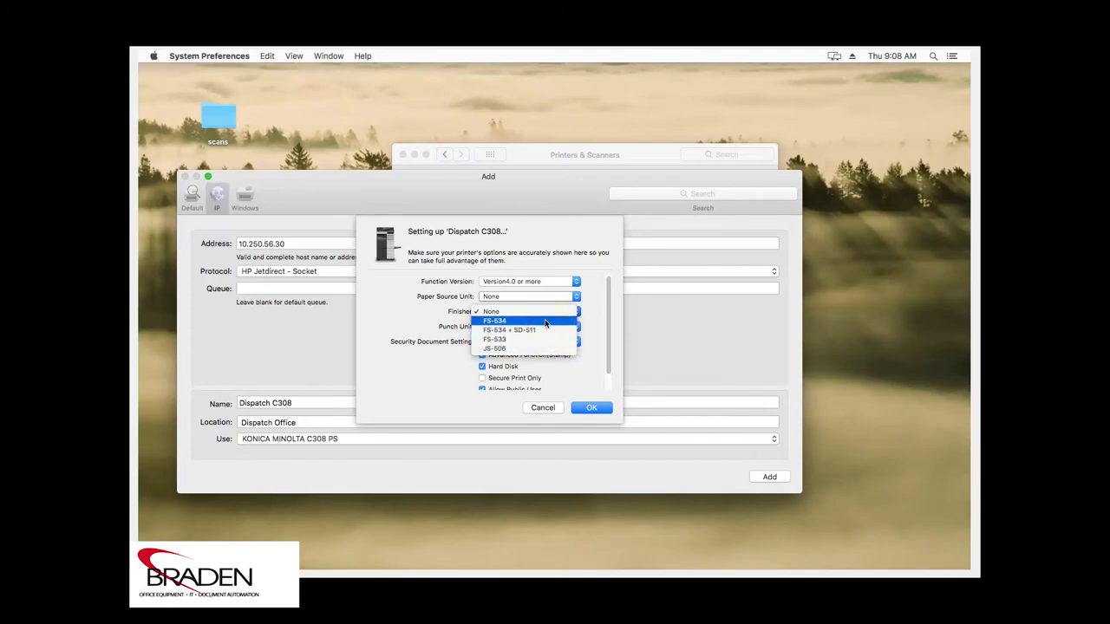
Keep the Finisher option at None and accept the installable options.
click(535, 349)
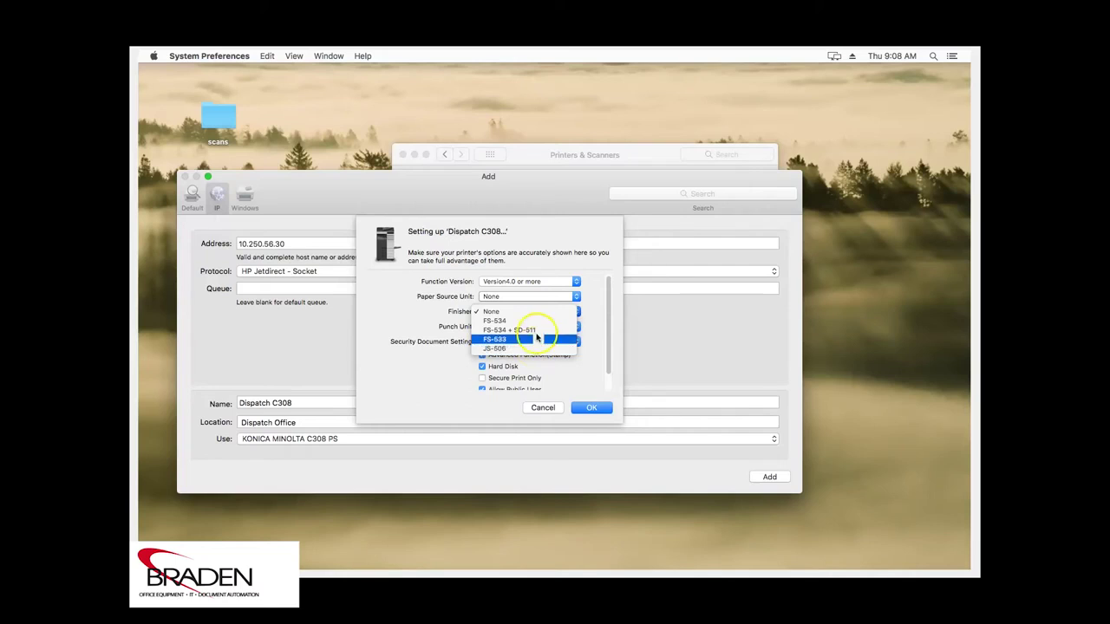
click(540, 336)
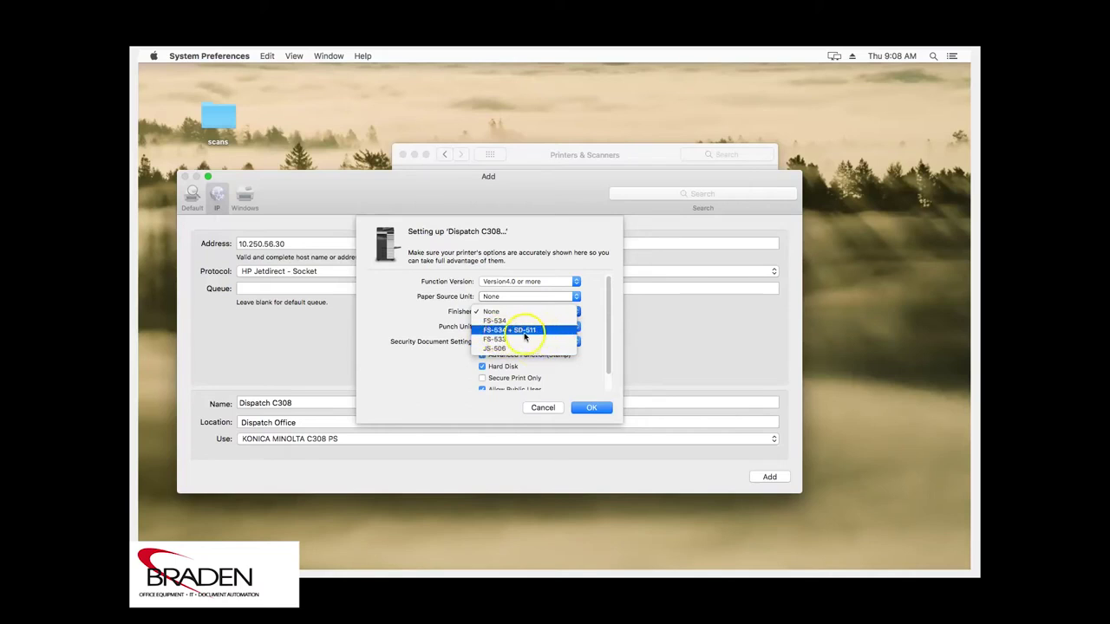
click(495, 351)
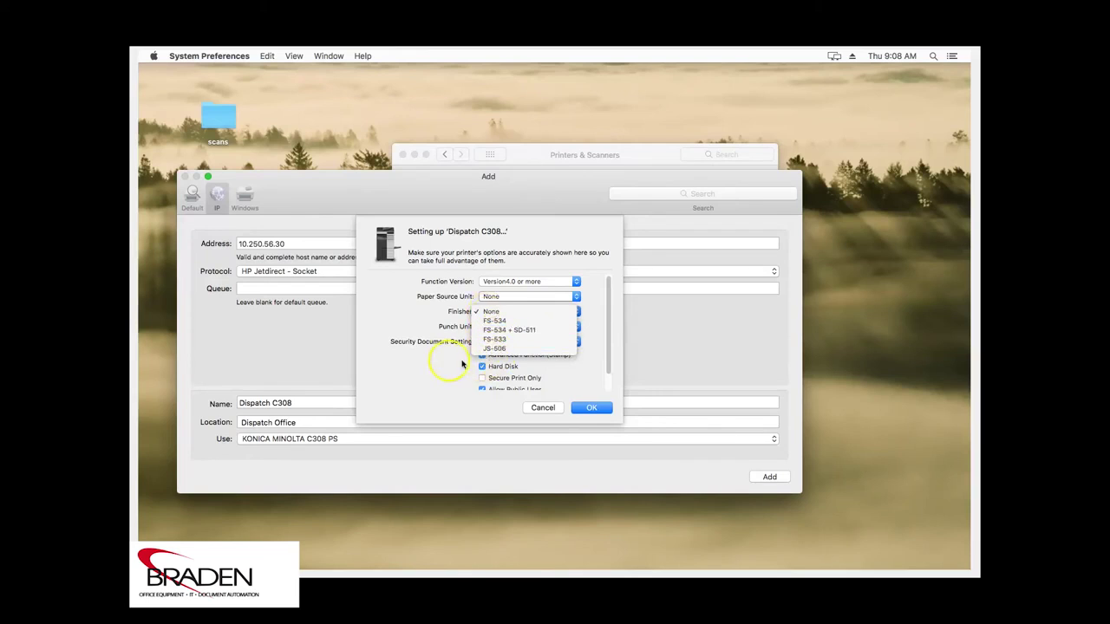
click(428, 366)
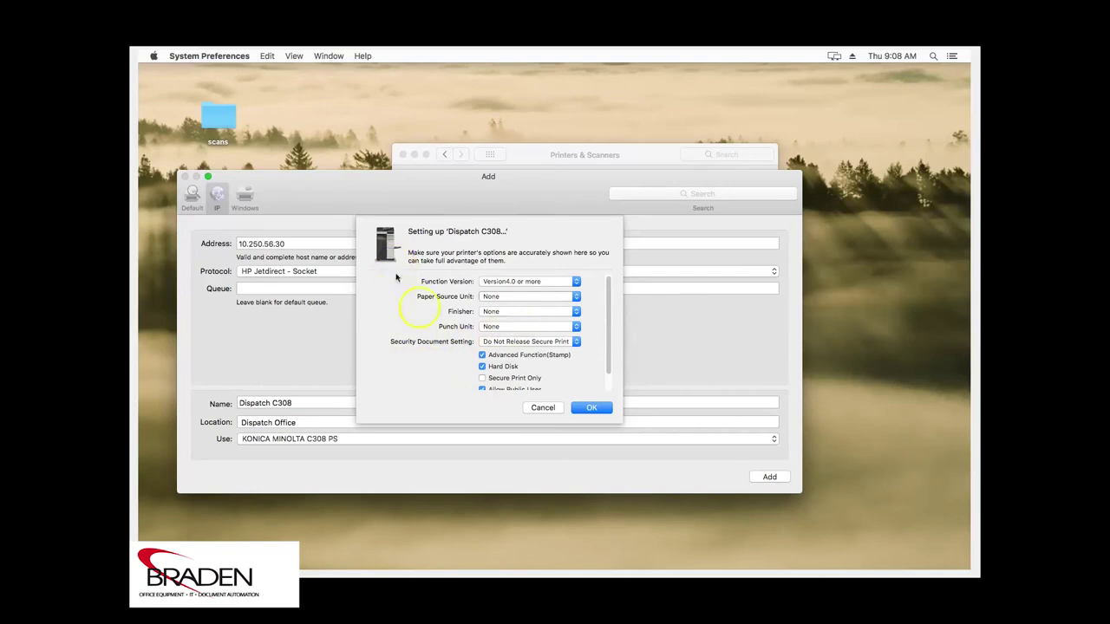
click(607, 404)
click(576, 406)
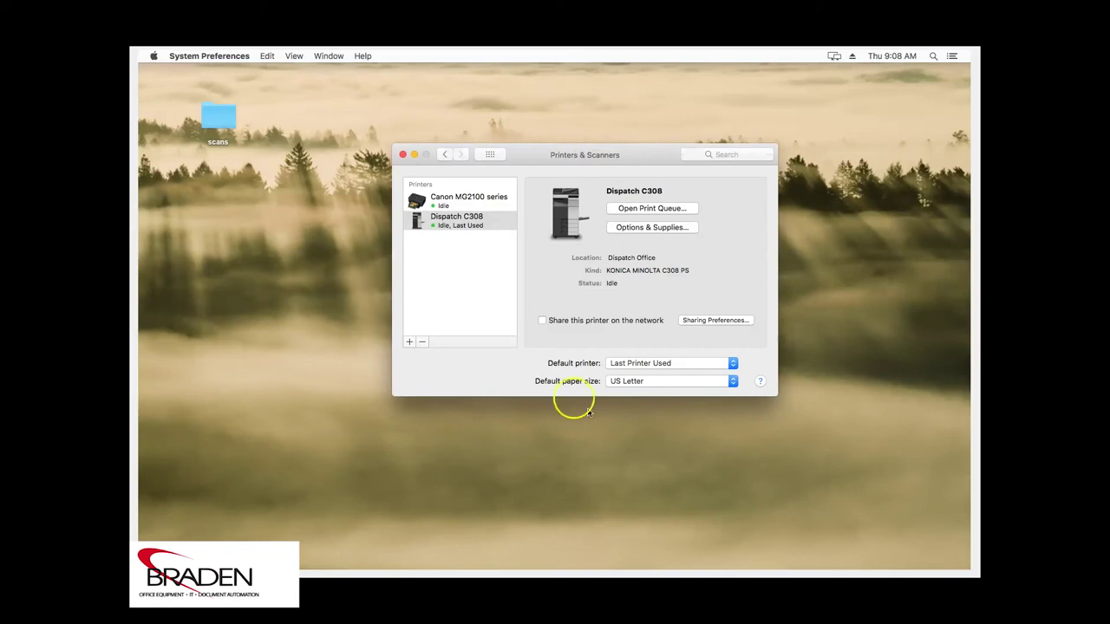
Open the Dispatch C308 print queue and print a test page from the Printer menu.
click(440, 221)
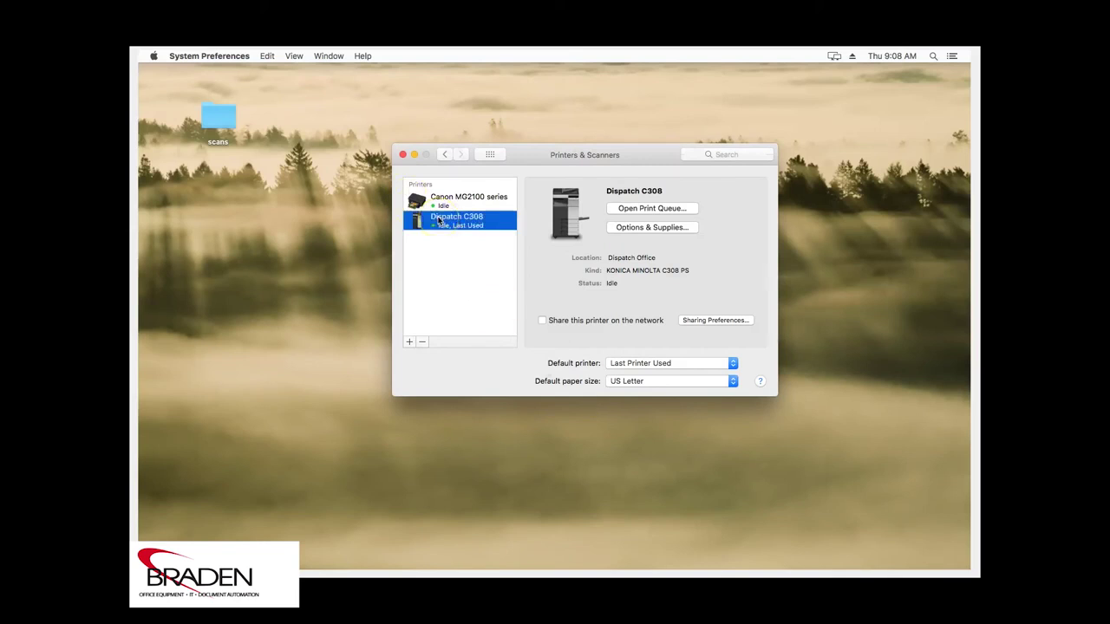
double_click(440, 221)
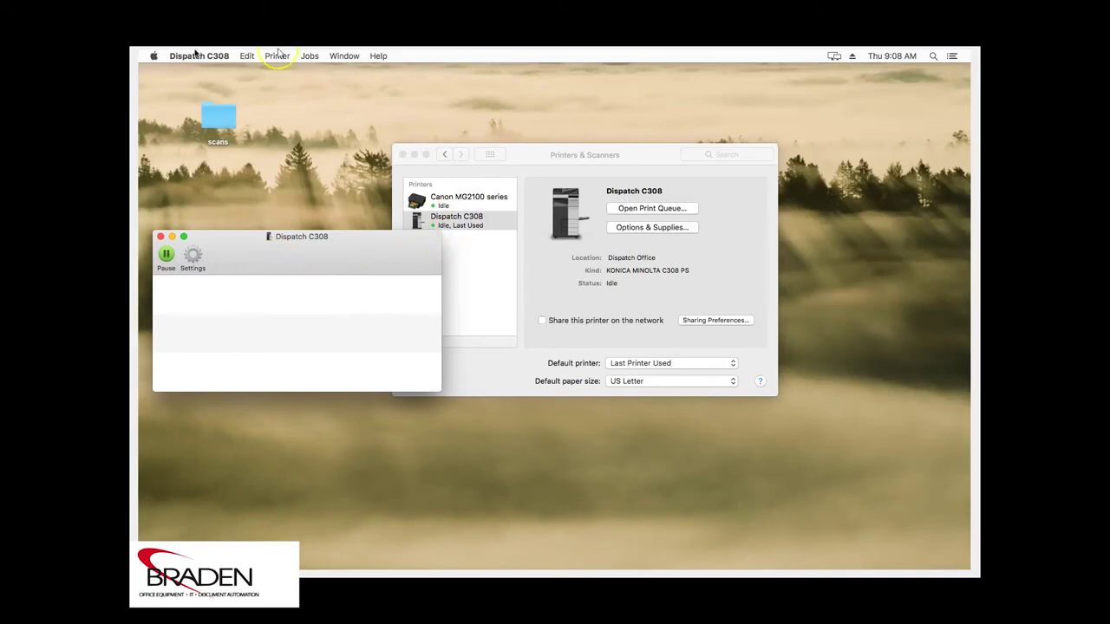
click(308, 56)
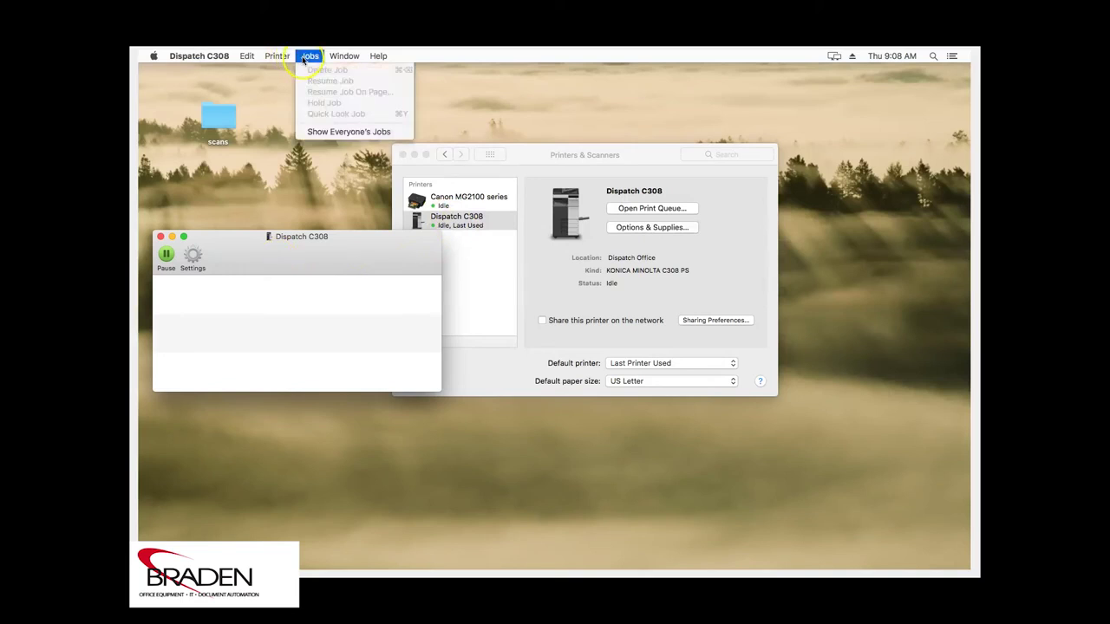
mouse_move(282, 56)
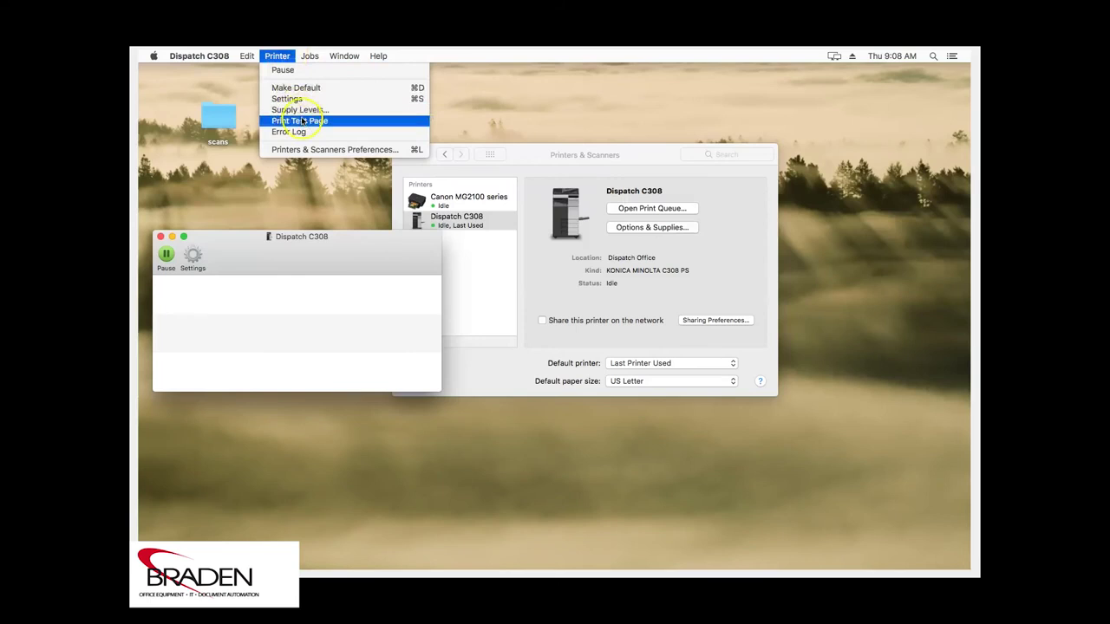
click(303, 122)
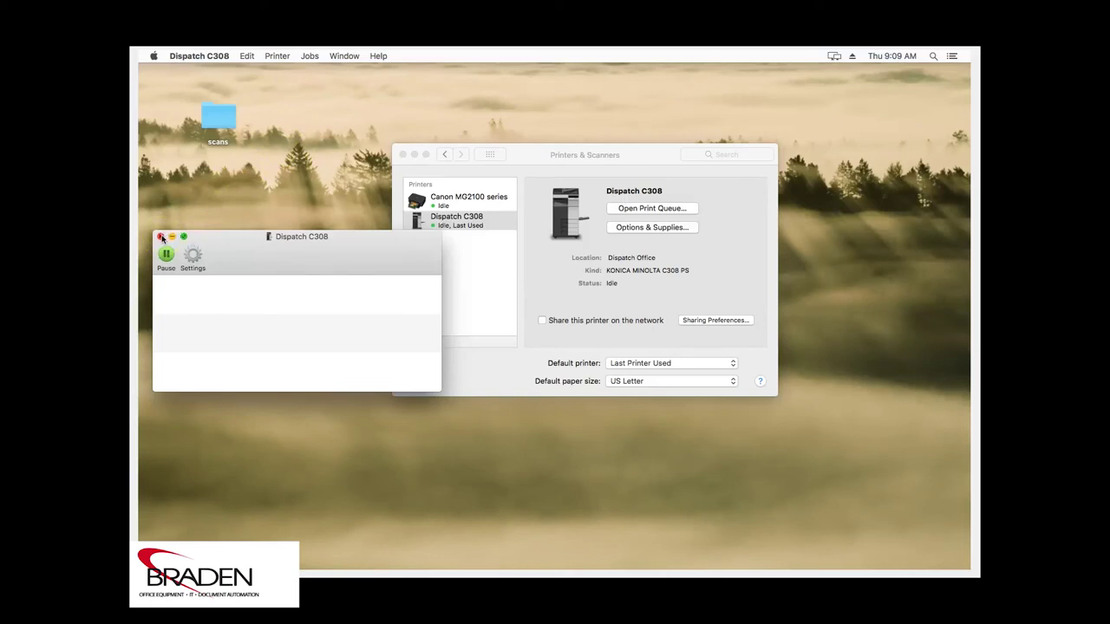
click(161, 237)
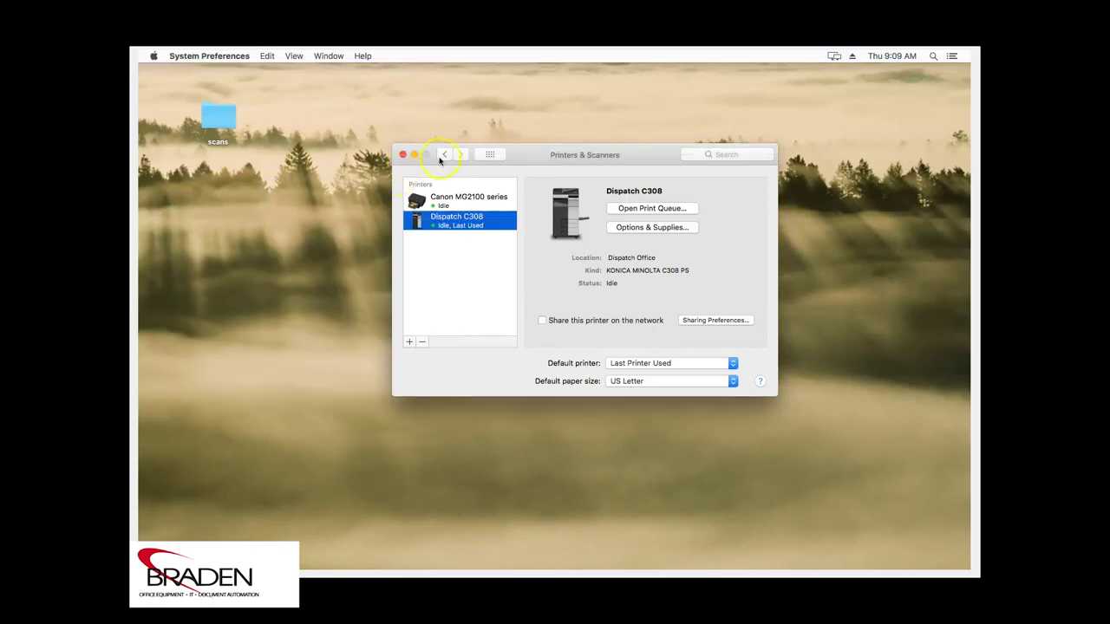
drag(545, 156, 534, 157)
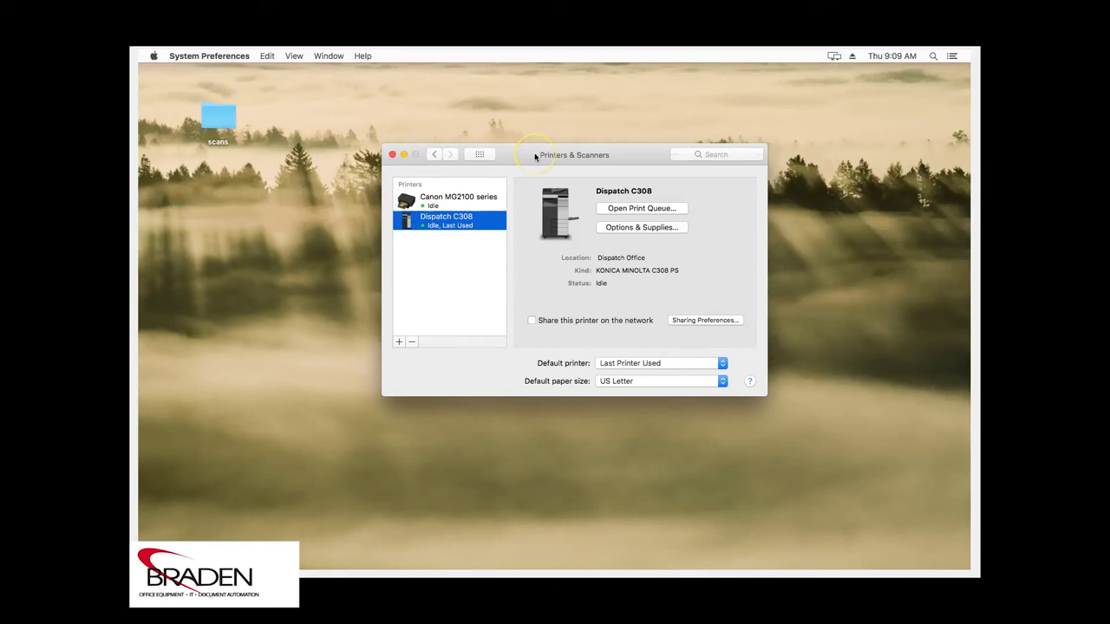